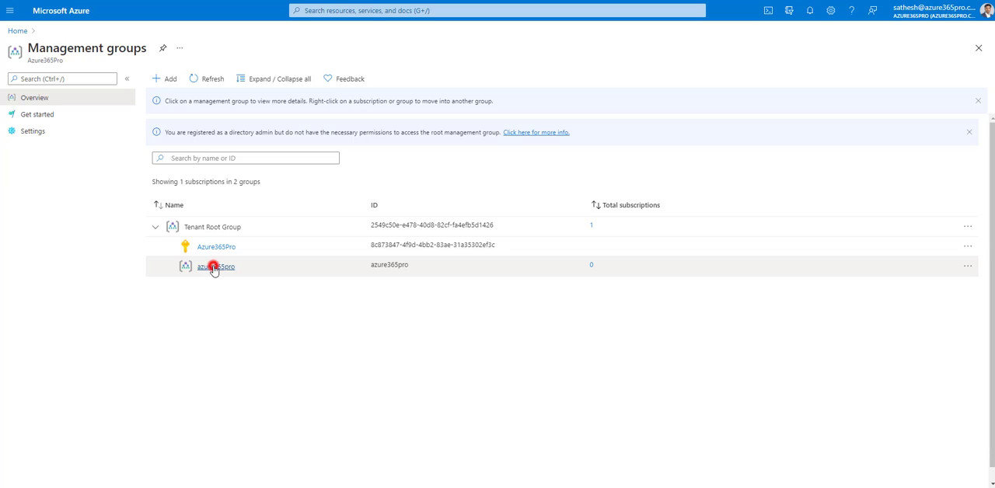
# Step: Create a management group under azure365pro with "platform" as both its ID and display name
pyautogui.click(215, 267)
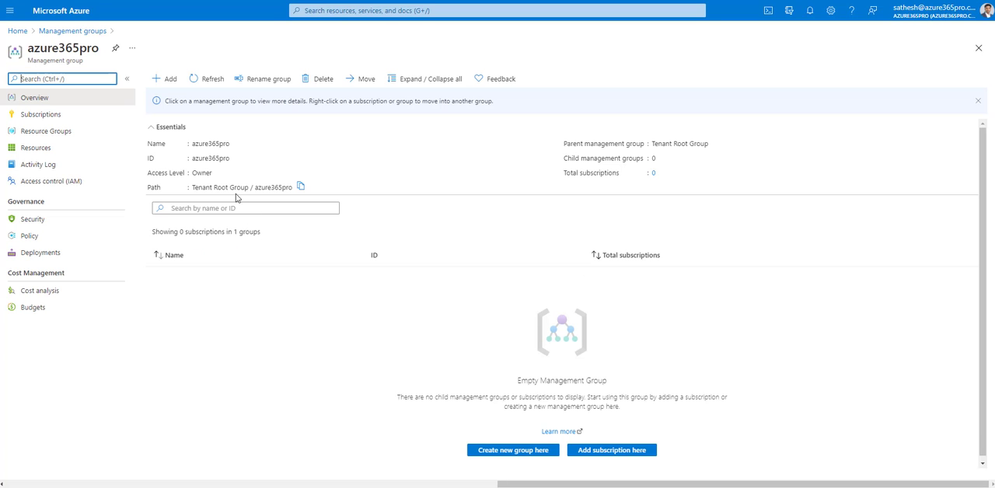
pyautogui.click(165, 78)
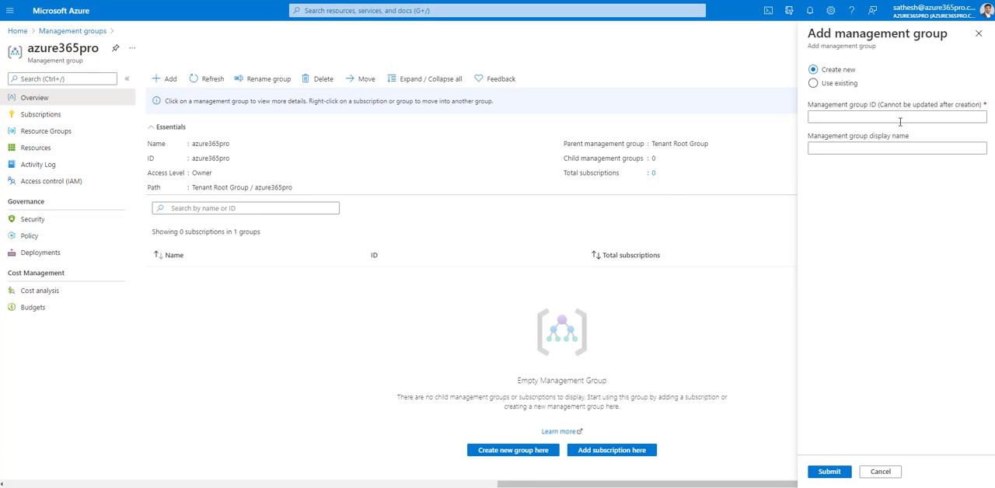
pyautogui.click(825, 116)
pyautogui.write('platform')
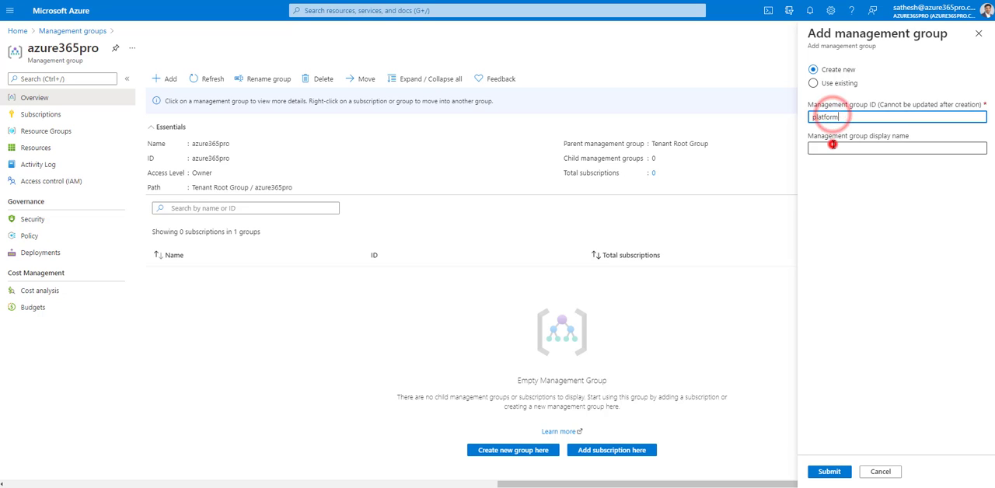
pyautogui.click(832, 147)
pyautogui.write('platform')
pyautogui.click(829, 471)
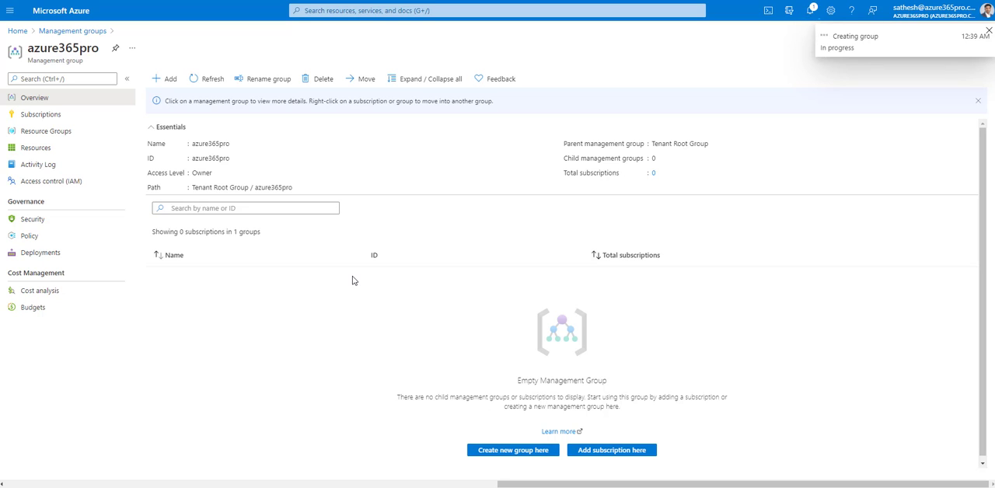
# Step: Create a child management group under platform with "connectivity" as both its ID and display name
pyautogui.click(209, 297)
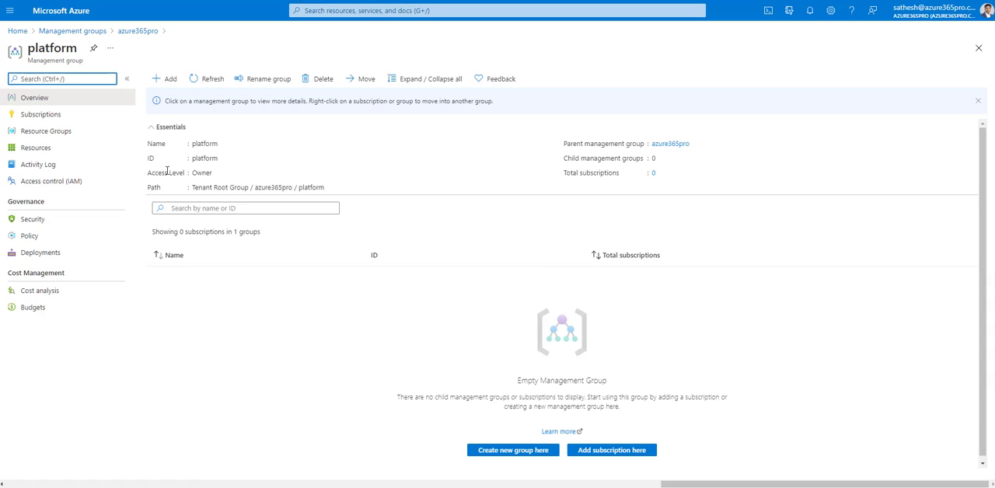
pyautogui.click(165, 78)
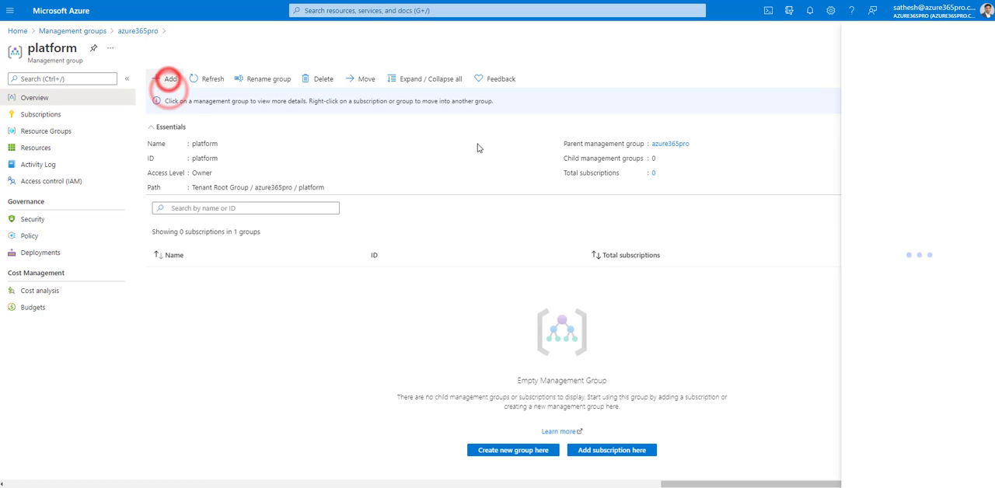
pyautogui.click(845, 115)
pyautogui.write('connectivity')
pyautogui.click(835, 148)
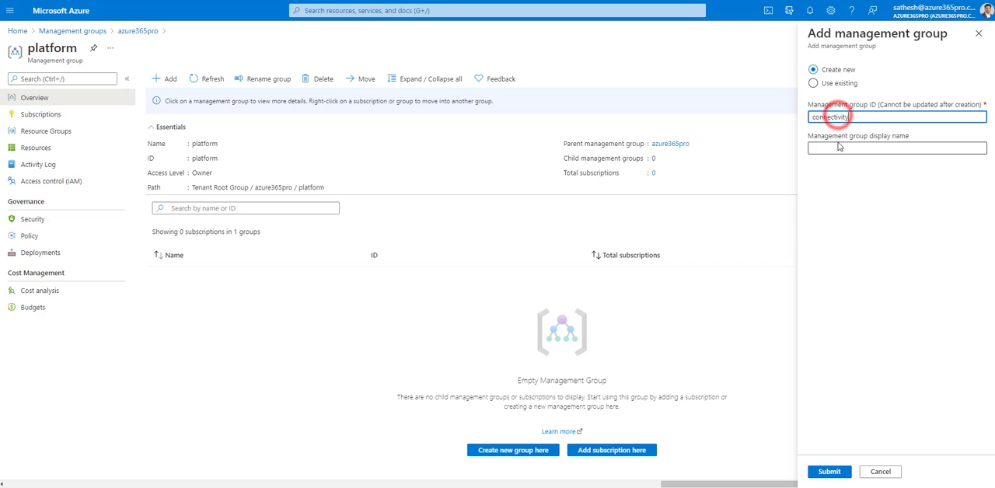
pyautogui.write('connectivity')
pyautogui.click(850, 471)
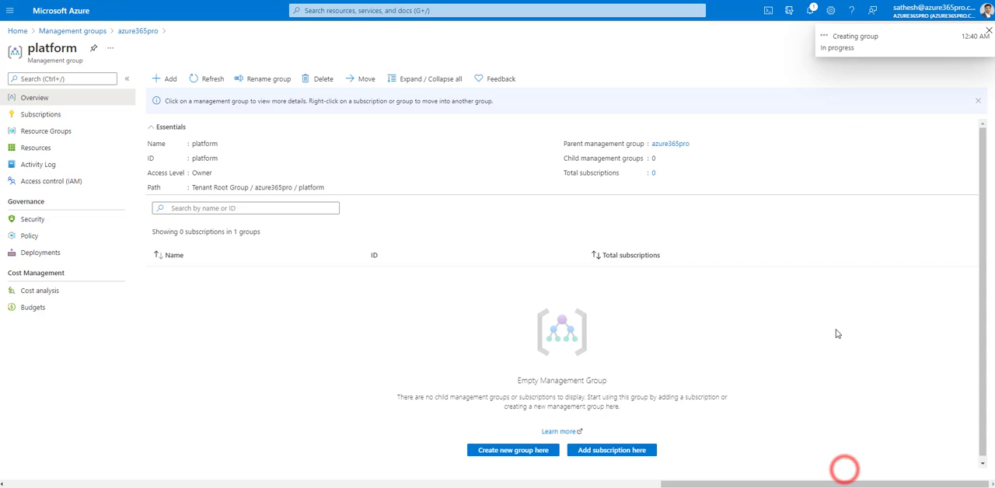
# Step: Add a second child group under platform with "management" as both its ID and display name
pyautogui.click(165, 78)
pyautogui.click(845, 116)
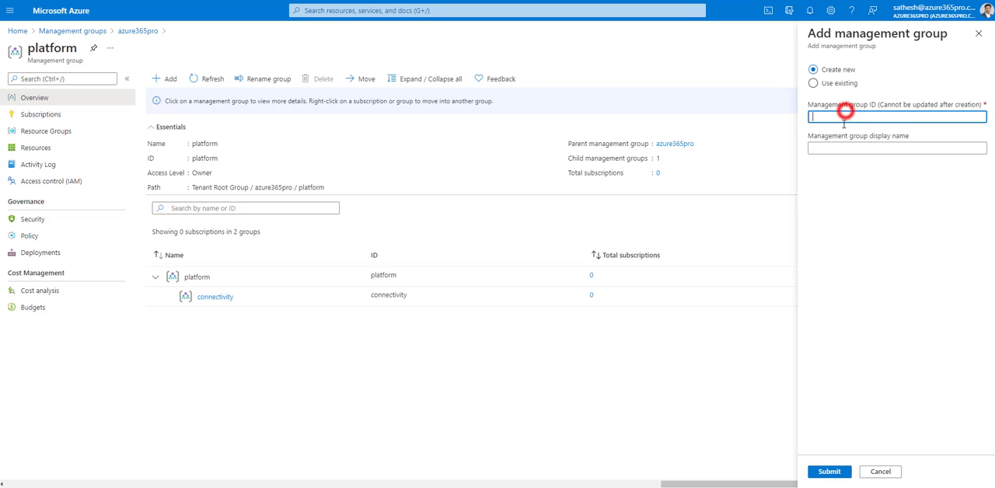
pyautogui.write('management')
pyautogui.click(837, 149)
pyautogui.write('management')
pyautogui.click(828, 471)
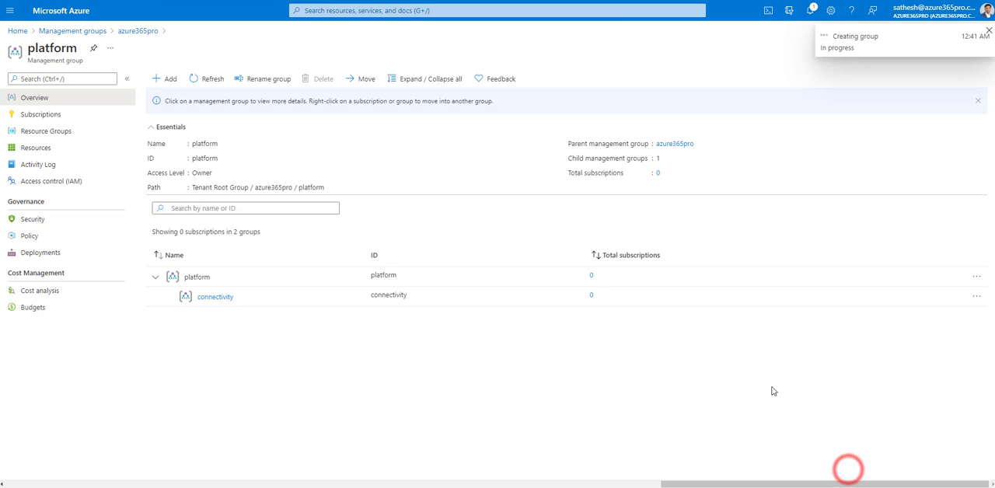
# Step: Add a third child group under platform with "identity" as both its ID and display name
pyautogui.click(165, 78)
pyautogui.click(817, 115)
pyautogui.write('identity')
pyautogui.click(825, 147)
pyautogui.write('identity')
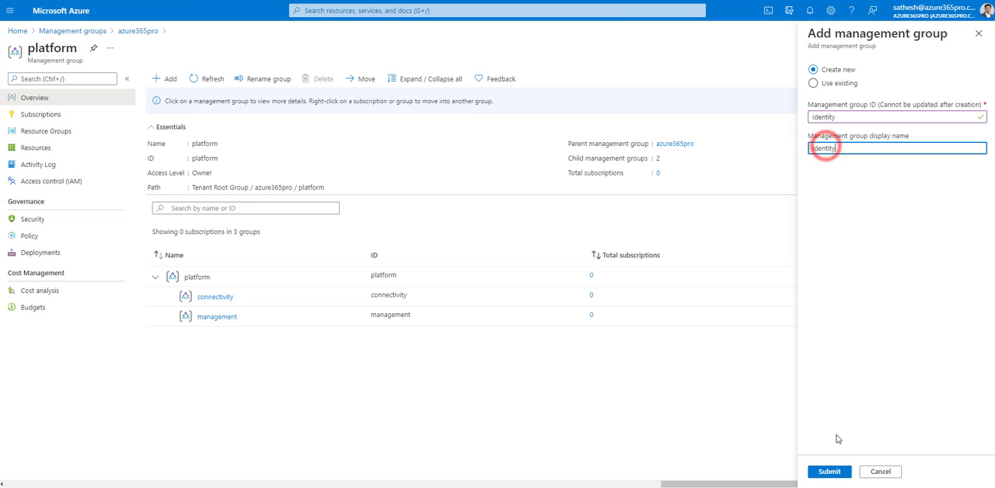
pyautogui.click(830, 471)
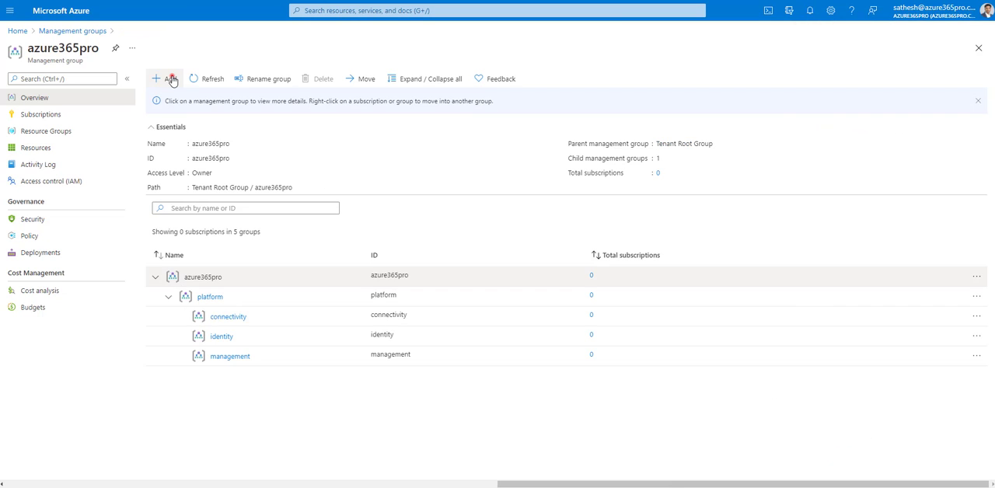
# Step: Create a management group directly under azure365pro with "workloads" as both its ID and display name
pyautogui.click(168, 78)
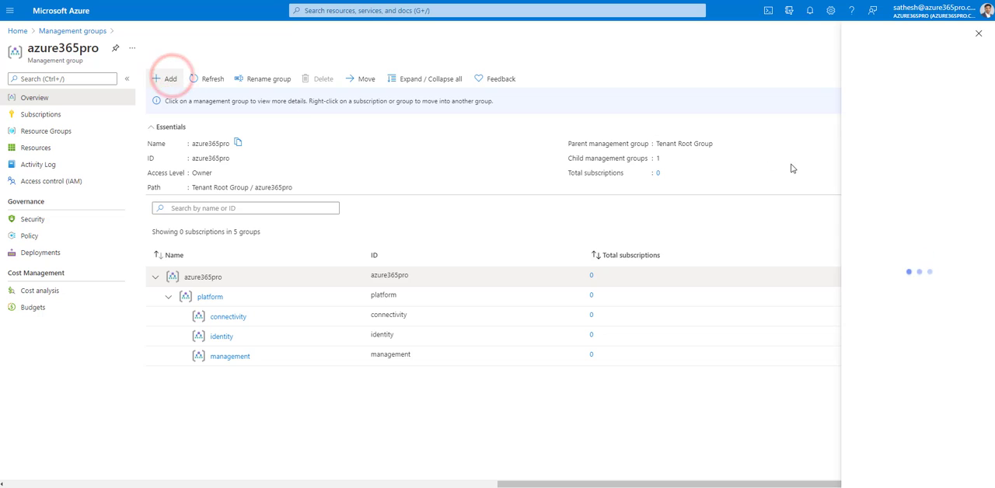
pyautogui.click(863, 116)
pyautogui.write('workloads')
pyautogui.click(846, 149)
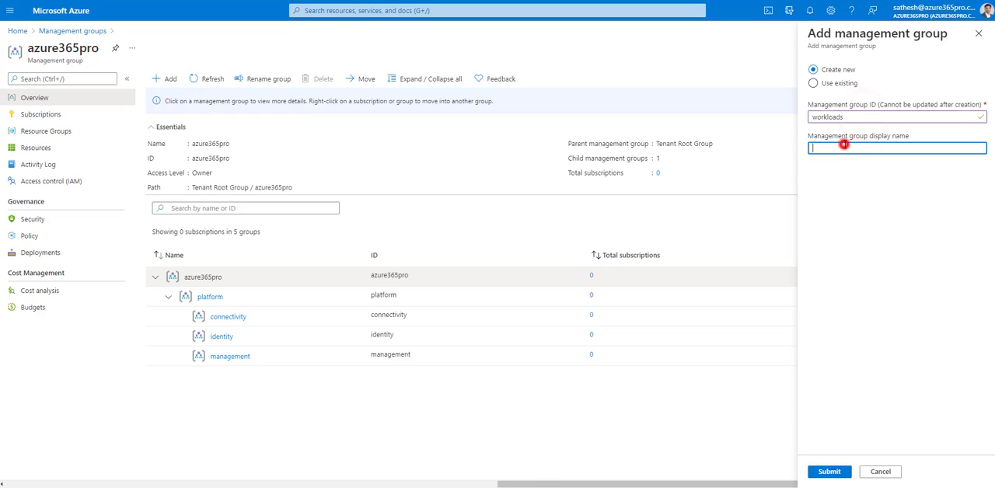
pyautogui.write('workloads')
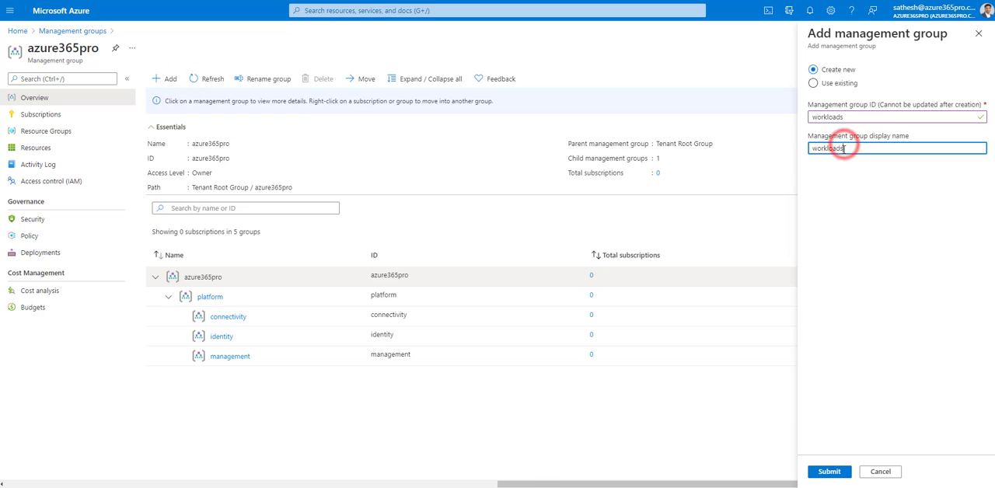
pyautogui.click(829, 471)
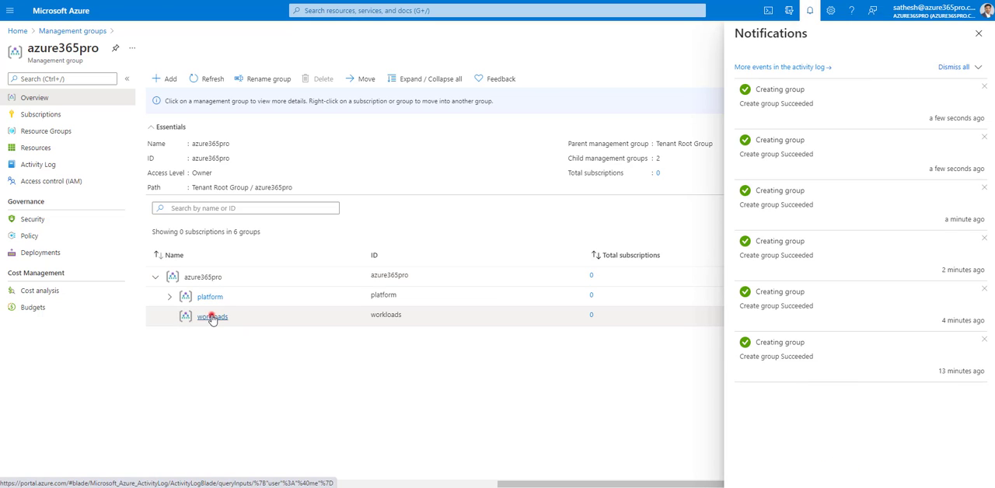
# Step: Create a child management group under workloads with "businessunit2" as both its ID and display name
pyautogui.click(213, 316)
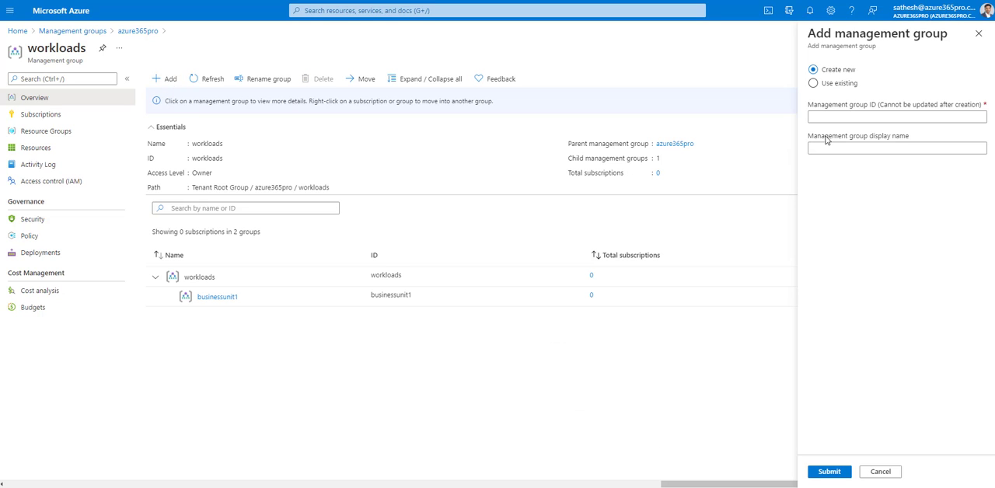
pyautogui.click(833, 116)
pyautogui.write('businessunit2')
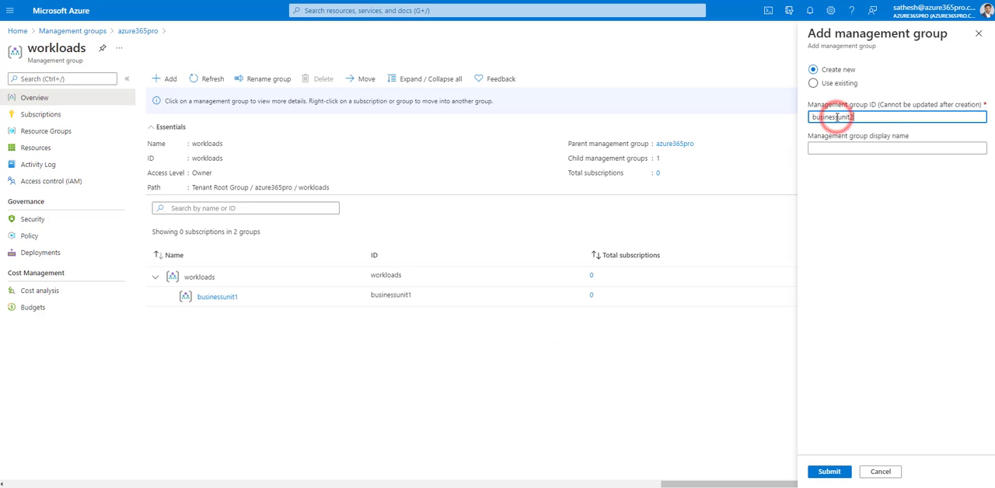
pyautogui.click(827, 151)
pyautogui.write('businessunit2')
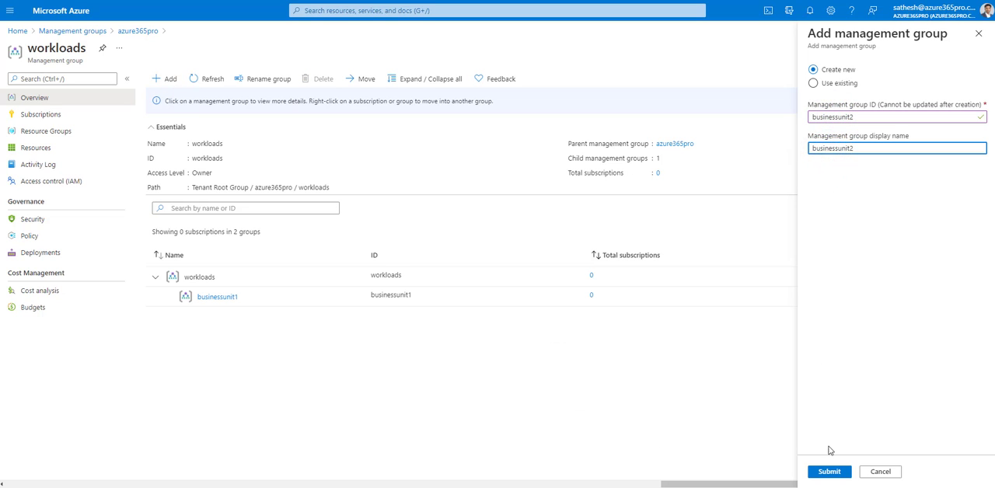
pyautogui.click(829, 471)
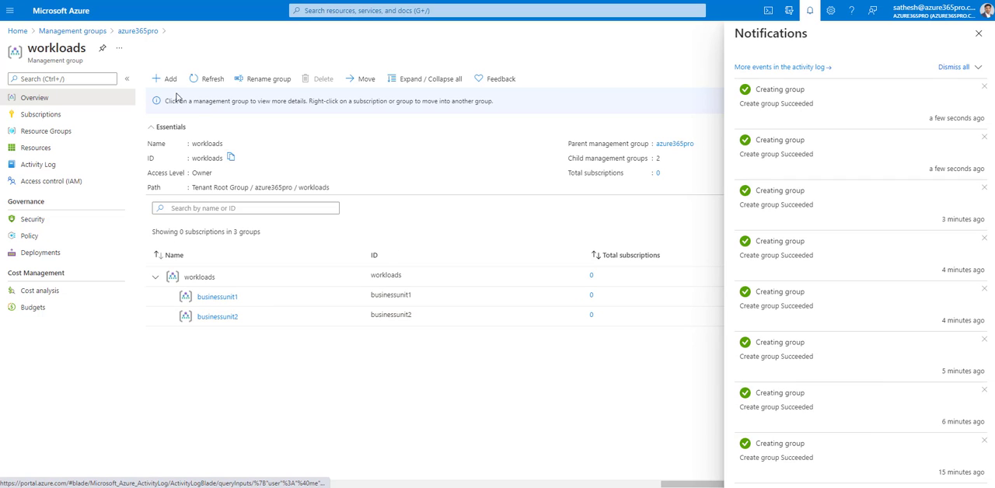
# Step: Return to the azure365pro group and add a child group with "decom" as its ID and display name
pyautogui.click(136, 31)
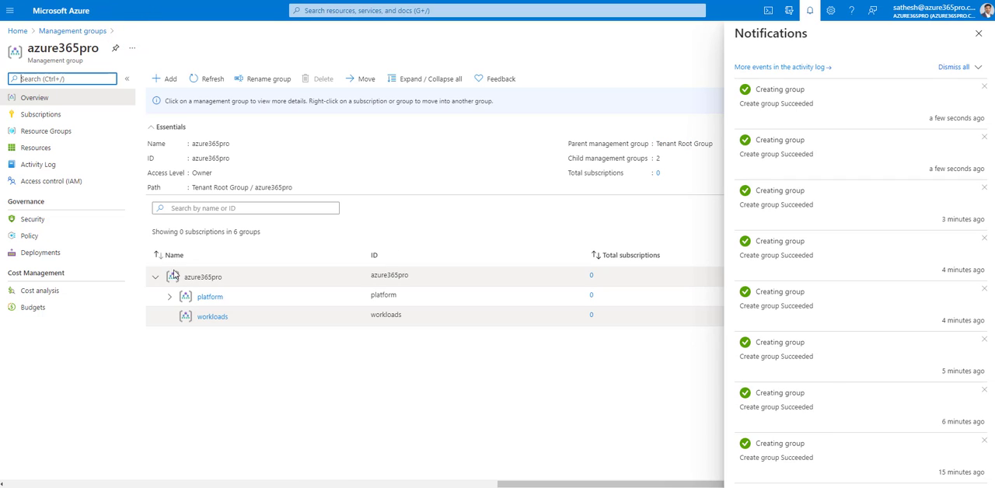
pyautogui.click(978, 33)
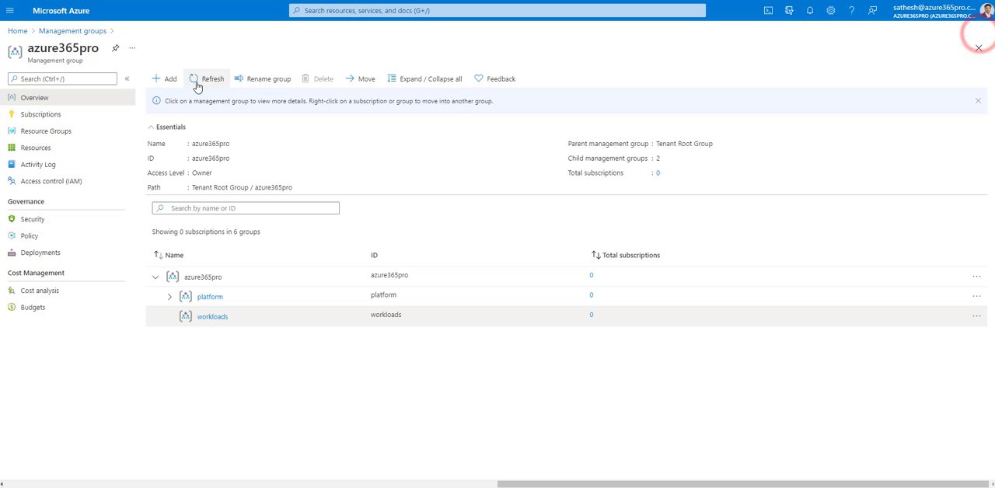
pyautogui.click(172, 80)
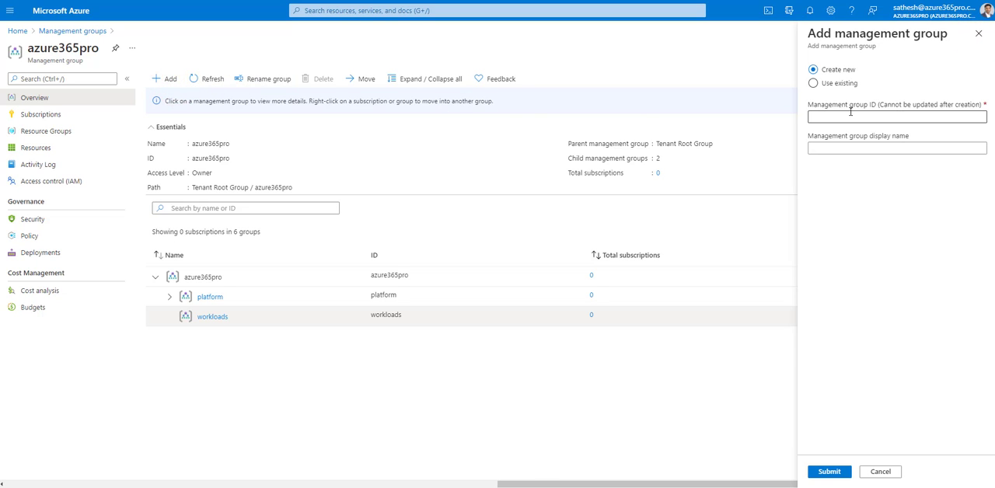
pyautogui.click(850, 112)
pyautogui.write('decom')
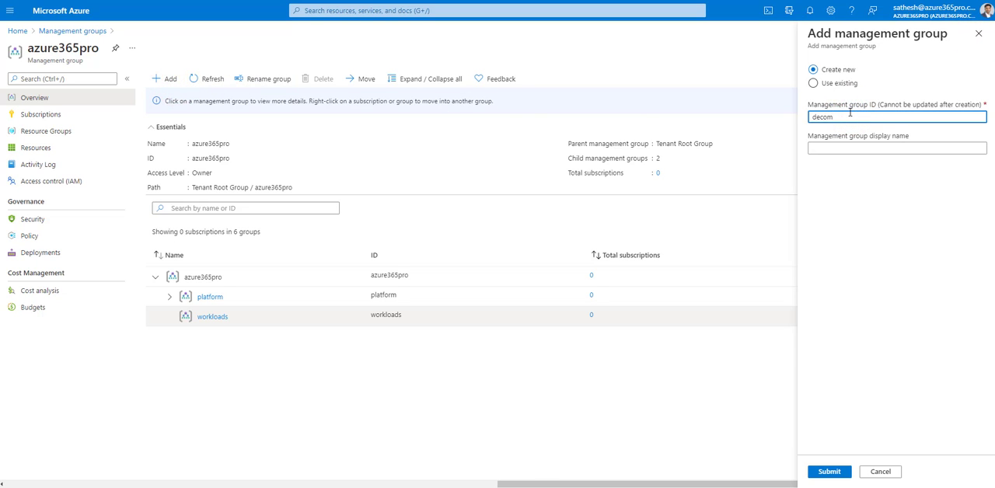
pyautogui.press('Tab')
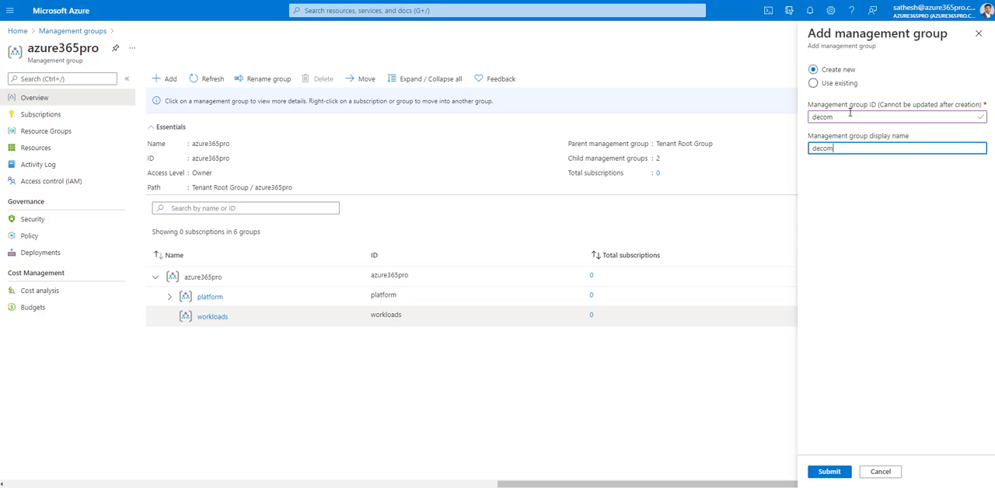
pyautogui.click(832, 472)
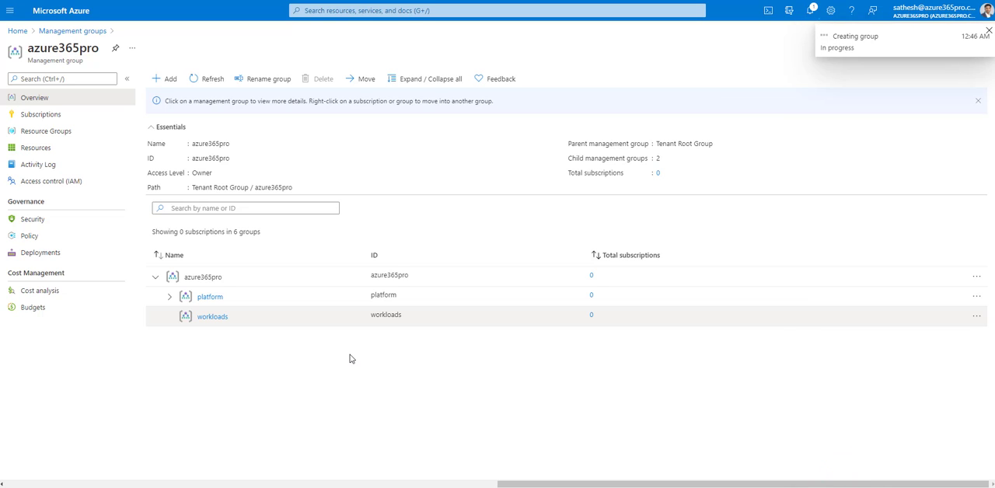
# Step: Check the group creation notifications and examine the child groups beneath platform and workloads
pyautogui.click(811, 11)
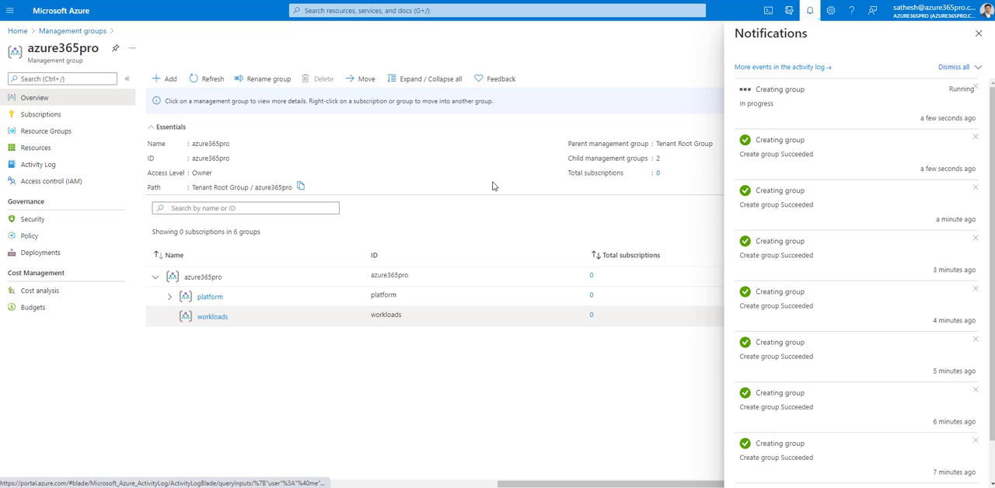
pyautogui.click(171, 338)
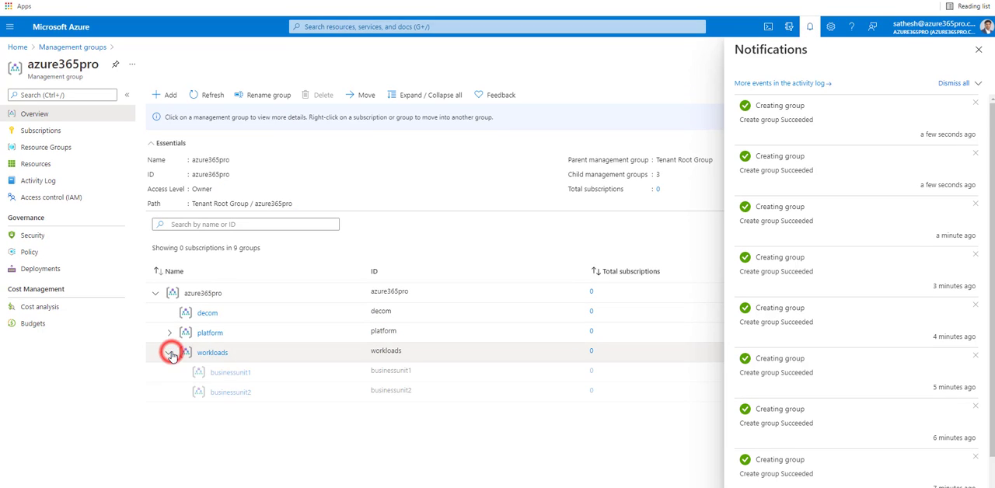
pyautogui.click(170, 333)
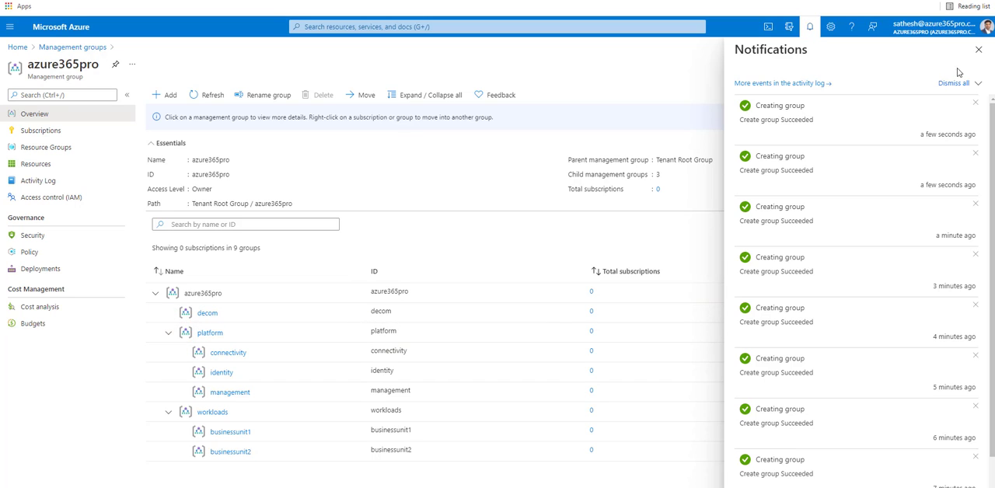
pyautogui.click(977, 49)
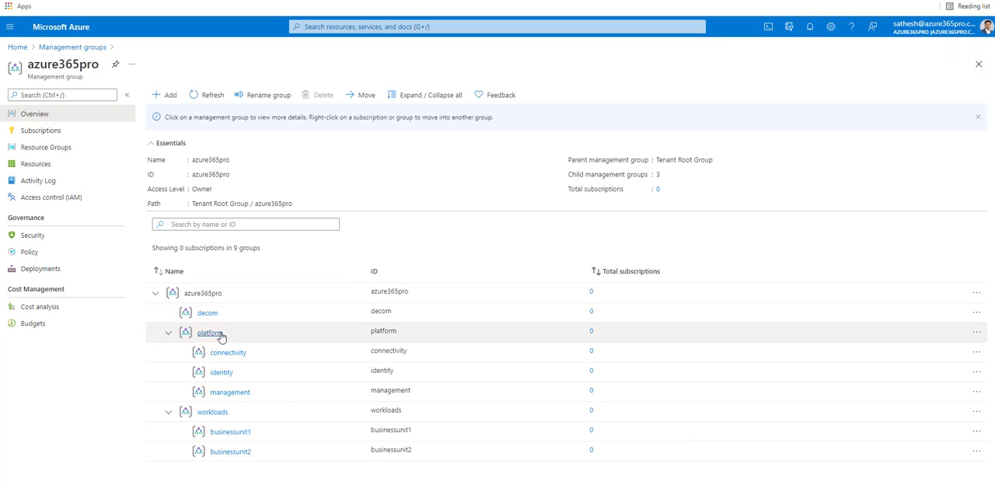
pyautogui.moveTo(187, 331); pyautogui.dragTo(268, 397)
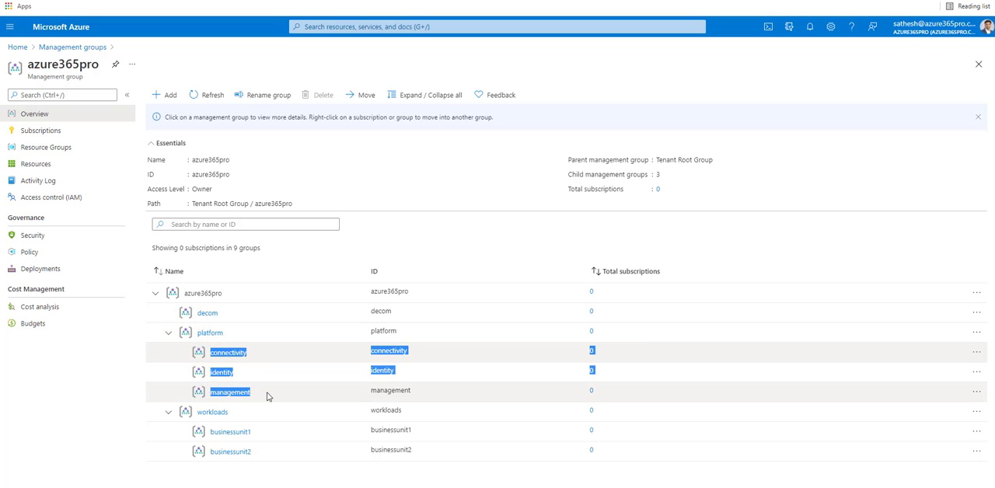
pyautogui.moveTo(189, 411); pyautogui.dragTo(259, 455)
# Step: Create a management group under azure365pro with "sandbox" as both its ID and display name
pyautogui.click(168, 78)
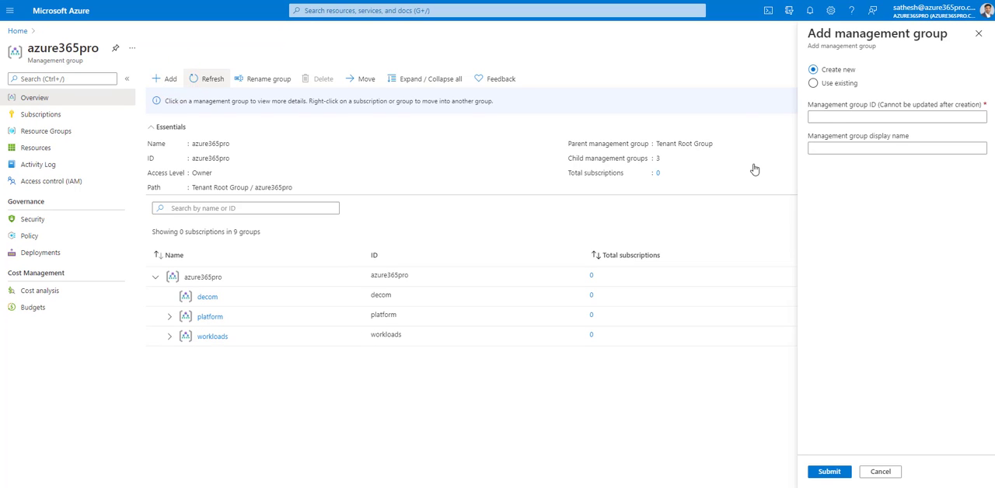
pyautogui.click(832, 114)
pyautogui.write('sandbox')
pyautogui.click(839, 147)
pyautogui.write('sandbox')
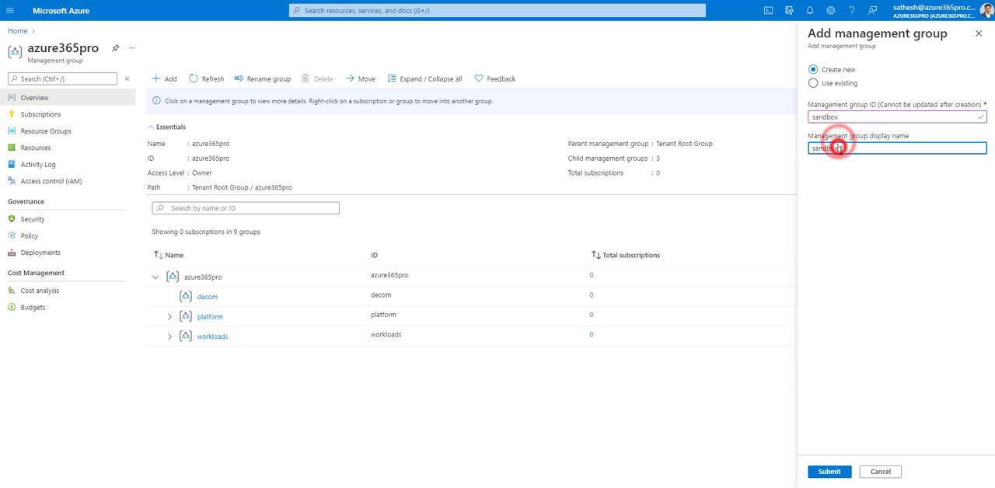
pyautogui.click(829, 471)
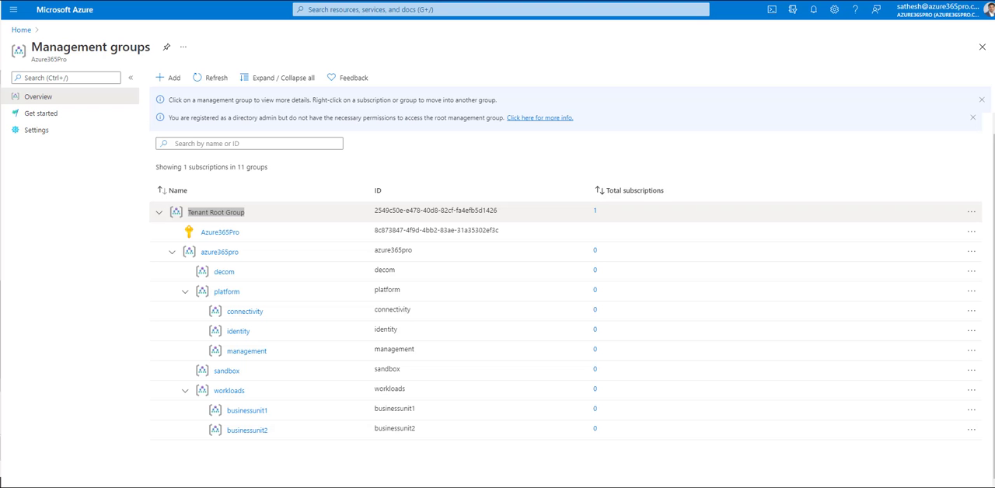
# Step: Rename the Azure365Pro subscription under the Tenant Root Group to "subs-conn-prod" and save the new name
pyautogui.click(229, 236)
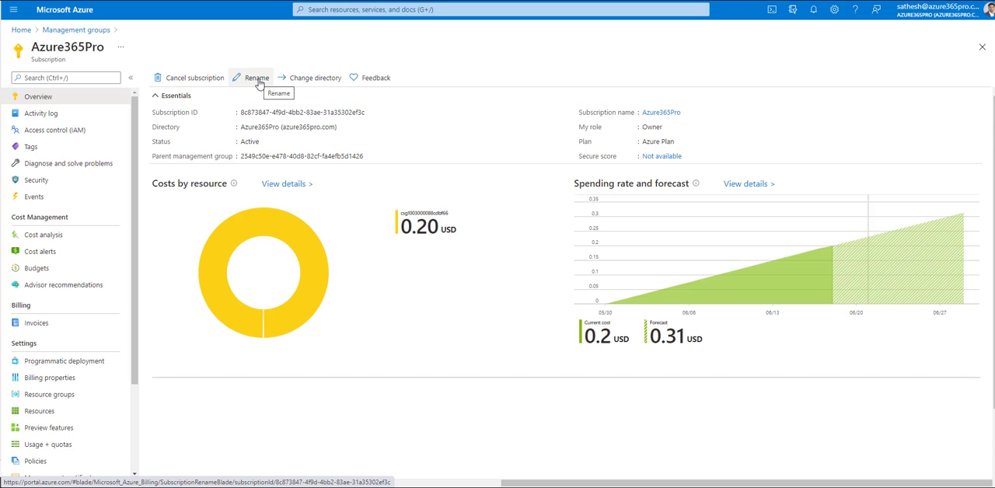
pyautogui.click(257, 78)
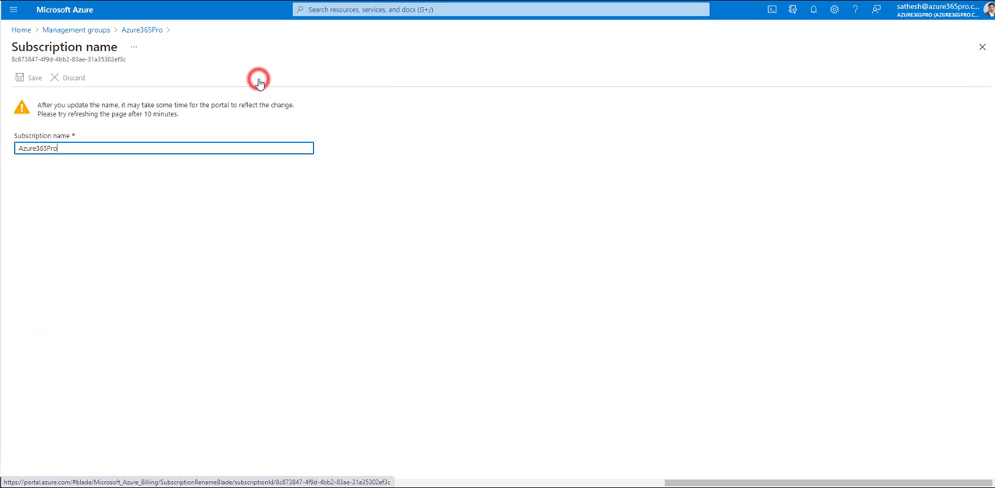
pyautogui.doubleClick(107, 146)
pyautogui.write('subs-conn-prod')
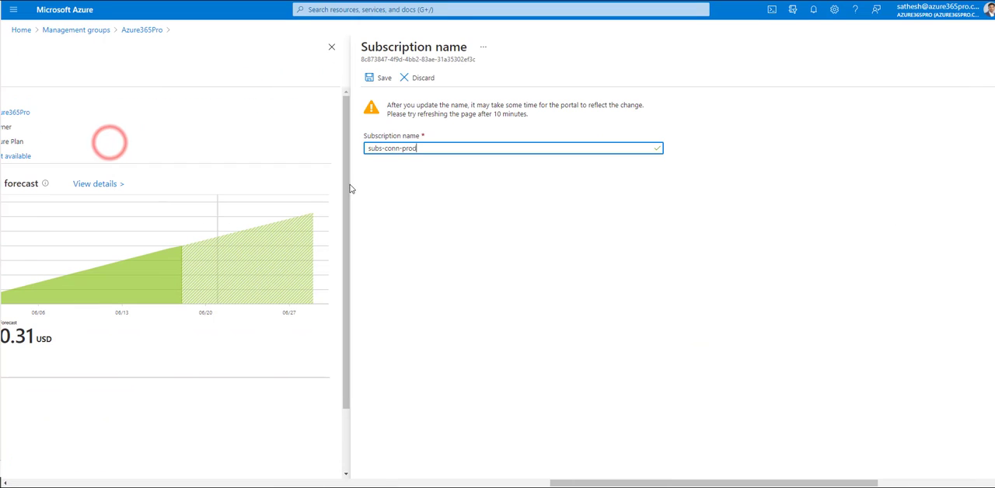
pyautogui.click(381, 77)
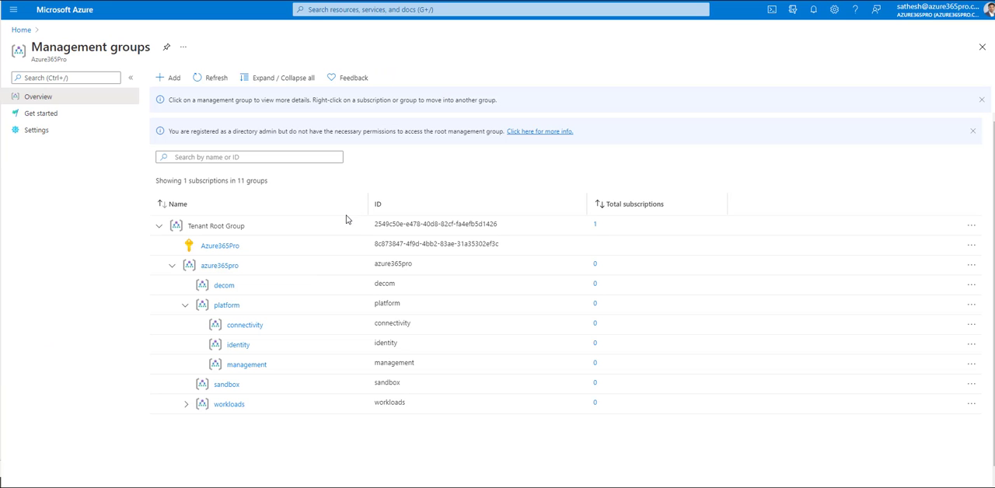
# Step: Move the existing subs-conn-prod subscription into the connectivity management group
pyautogui.click(242, 326)
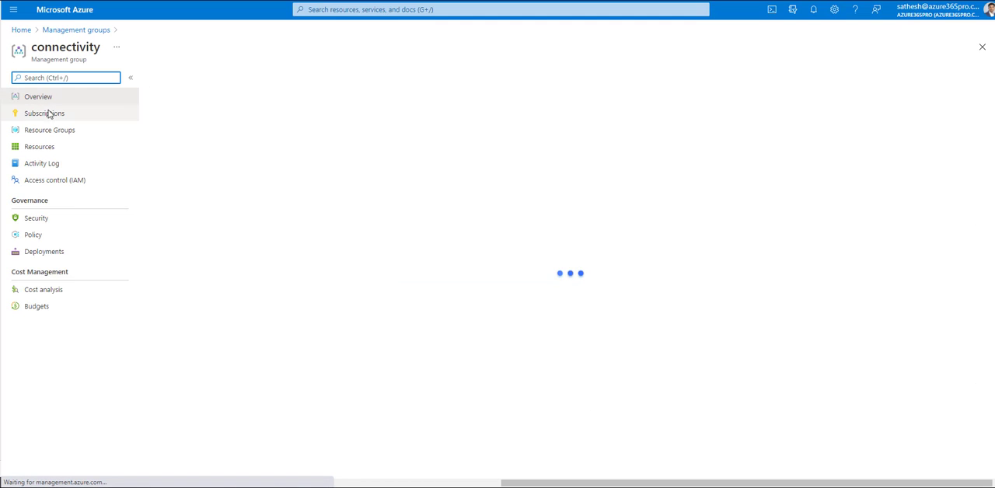
pyautogui.click(48, 114)
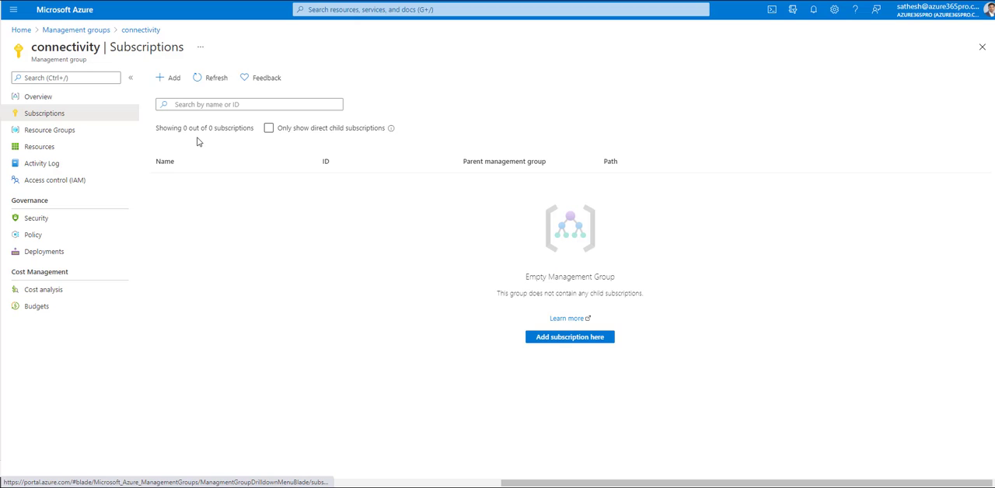
pyautogui.click(173, 79)
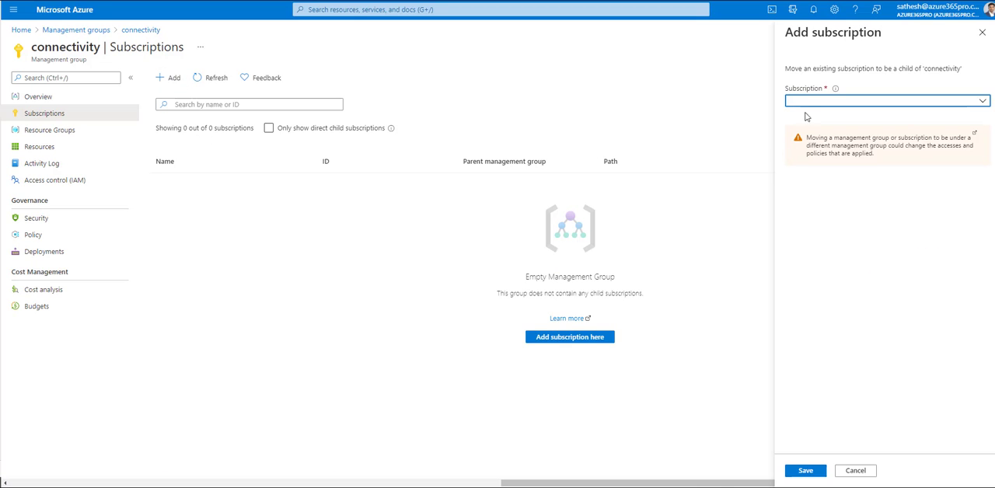
pyautogui.click(811, 102)
pyautogui.click(808, 136)
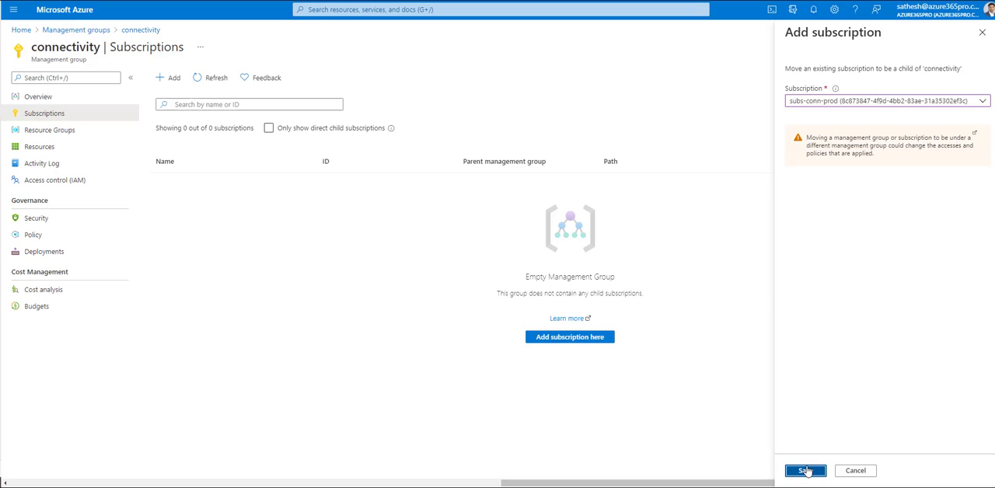
pyautogui.click(805, 470)
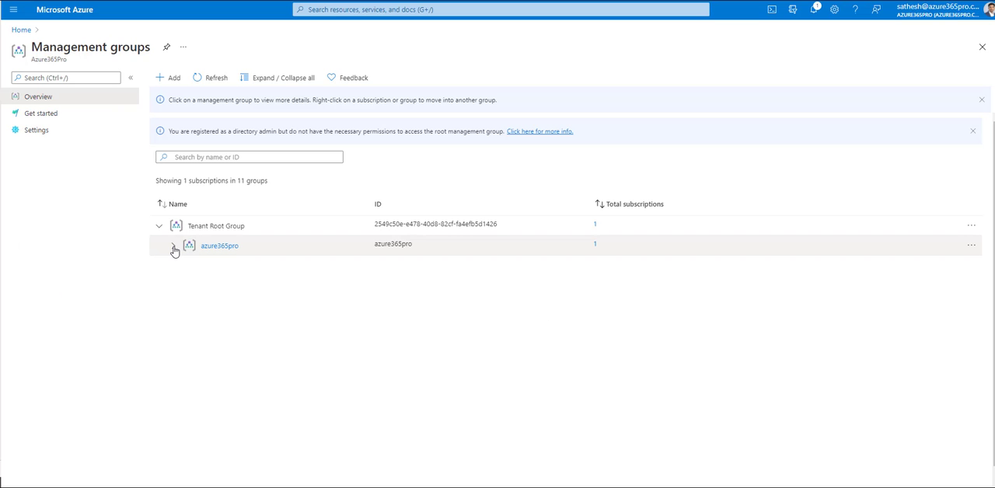
# Step: Check the placement of subs-conn-prod in the hierarchy beneath azure365pro, platform and connectivity
pyautogui.click(172, 245)
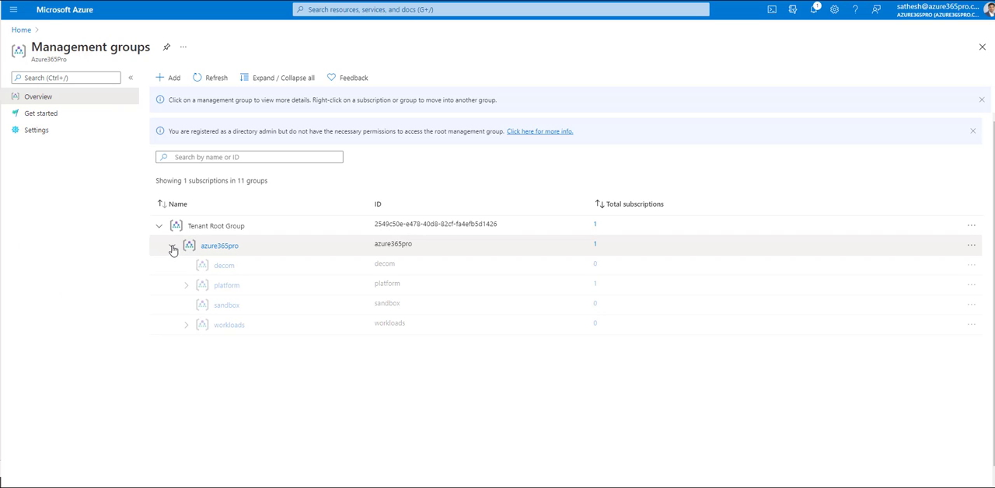
pyautogui.click(185, 286)
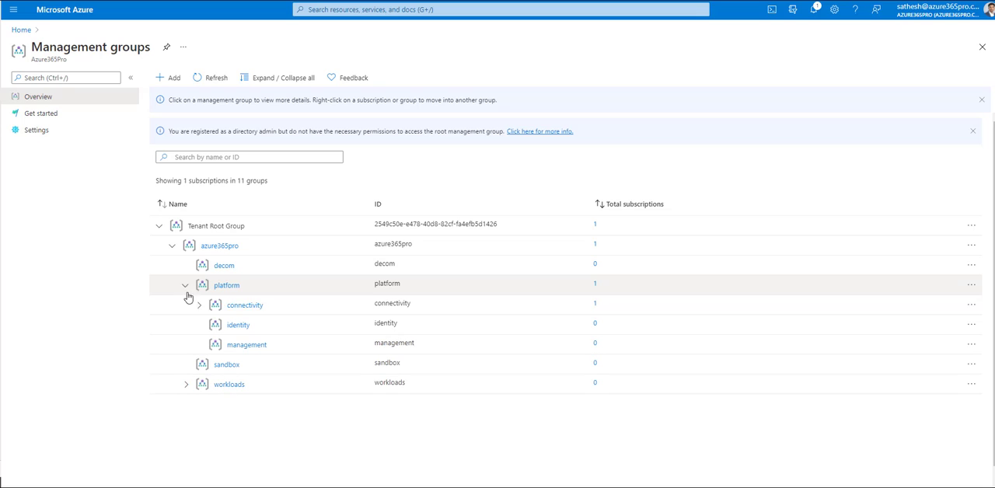
pyautogui.click(200, 306)
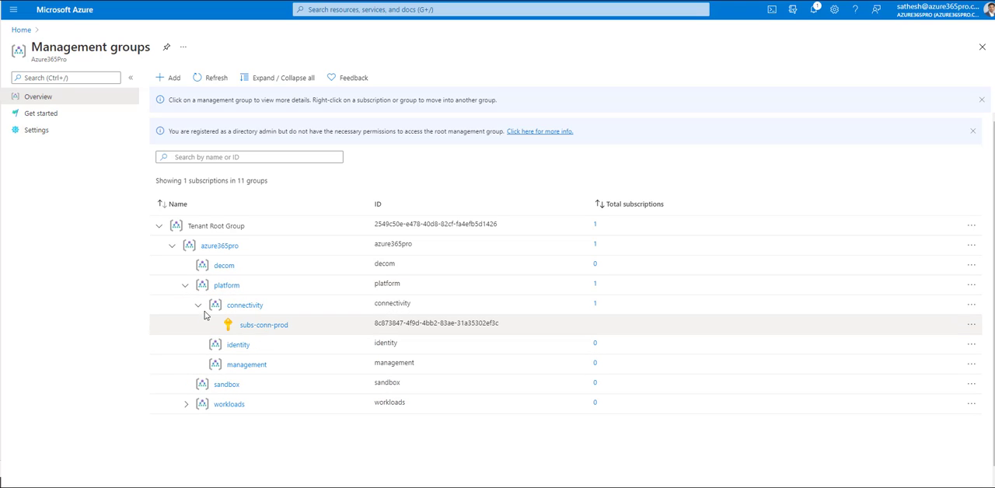
pyautogui.click(199, 306)
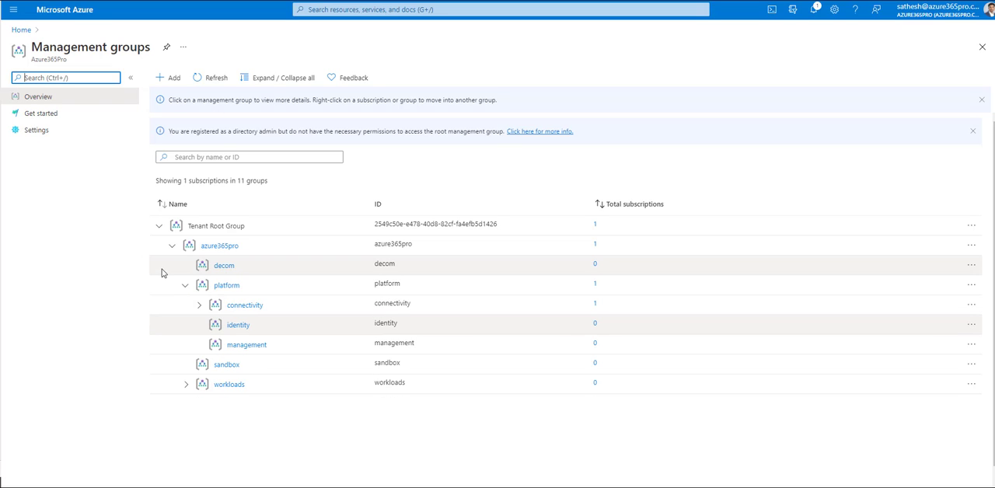
# Step: Create a new subscription named "subs-mgmt-prod" in the management group "management", keeping the default billing details and Microsoft Azure Plan
pyautogui.click(358, 16)
pyautogui.click(346, 149)
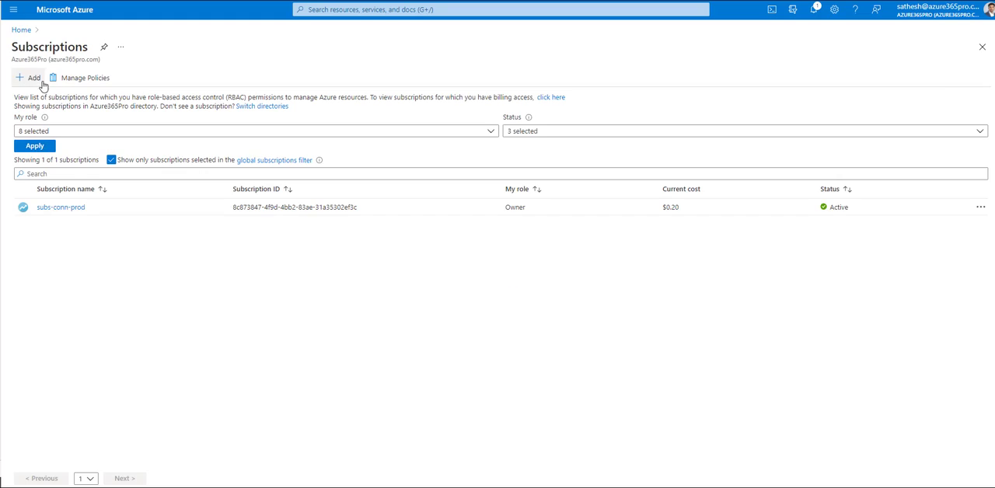
pyautogui.click(32, 79)
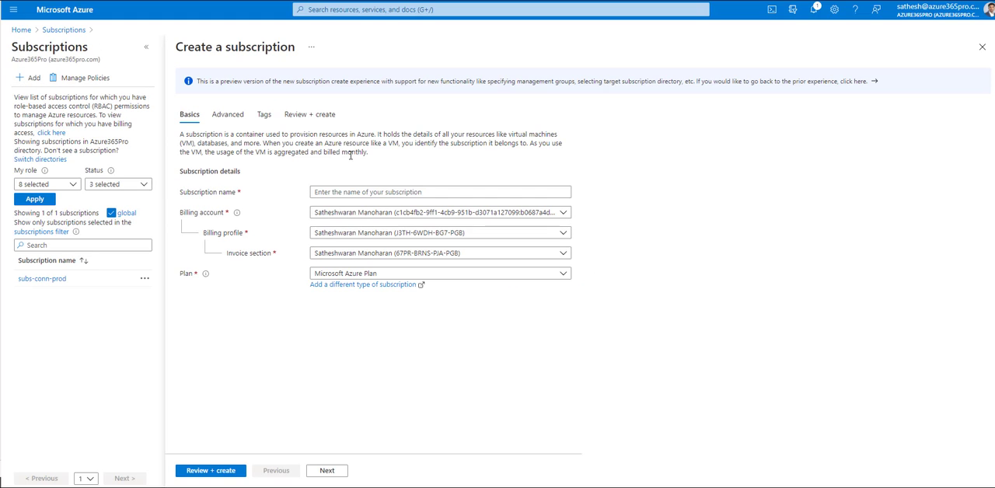
pyautogui.click(377, 193)
pyautogui.write('subs-mgmt-prod')
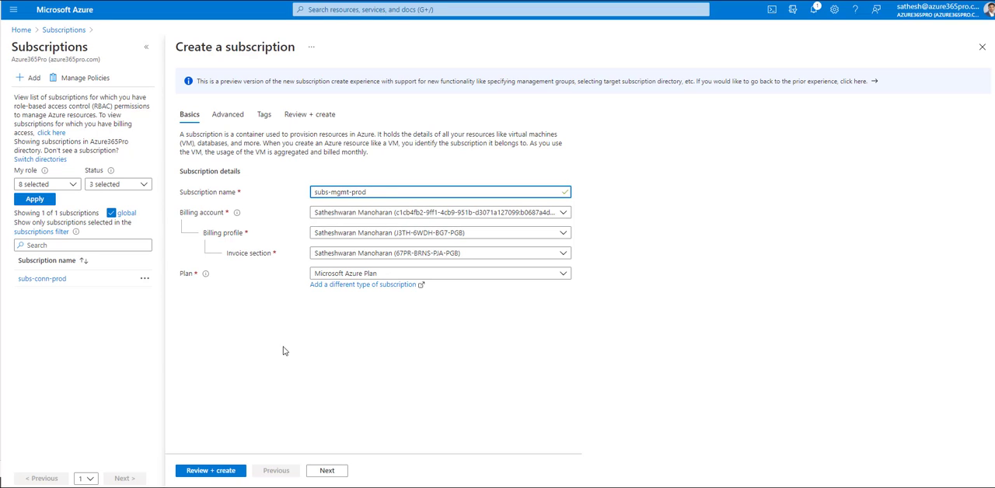
pyautogui.click(326, 471)
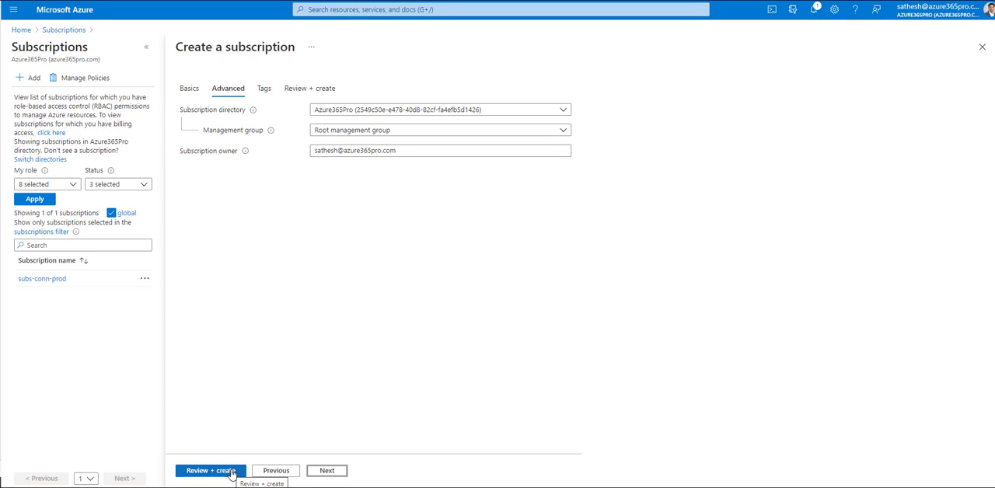
pyautogui.click(338, 130)
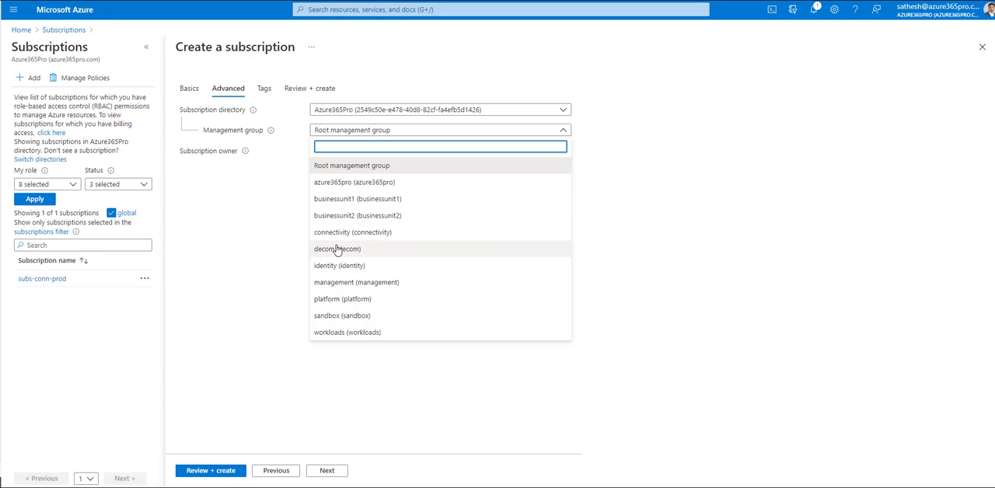
pyautogui.click(340, 284)
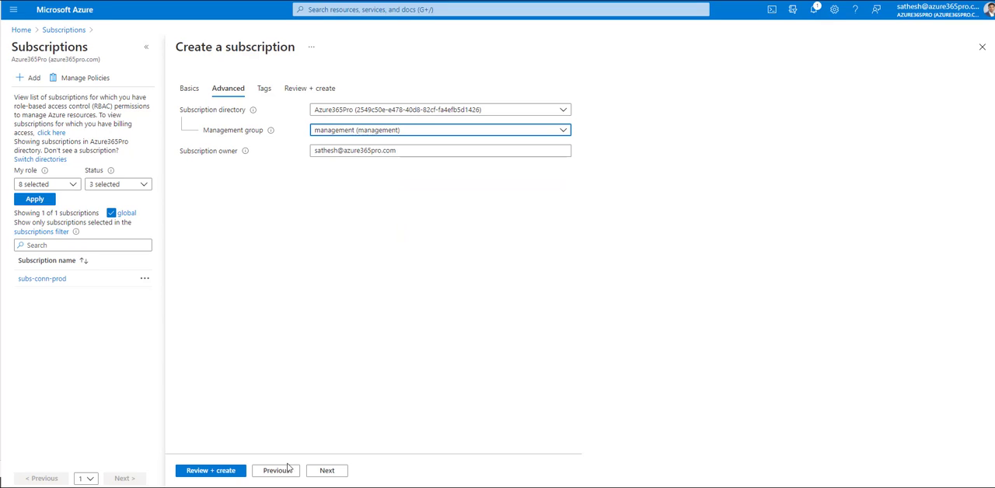
pyautogui.click(326, 472)
pyautogui.click(326, 471)
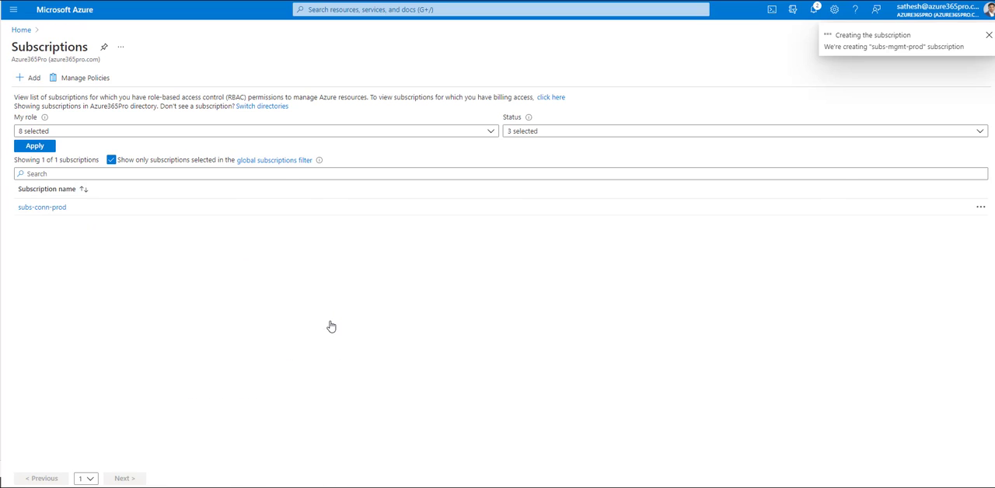
# Step: Create a new subscription named "subs-identity-prod" in the identity management group, with the default billing details and no tags
pyautogui.click(27, 79)
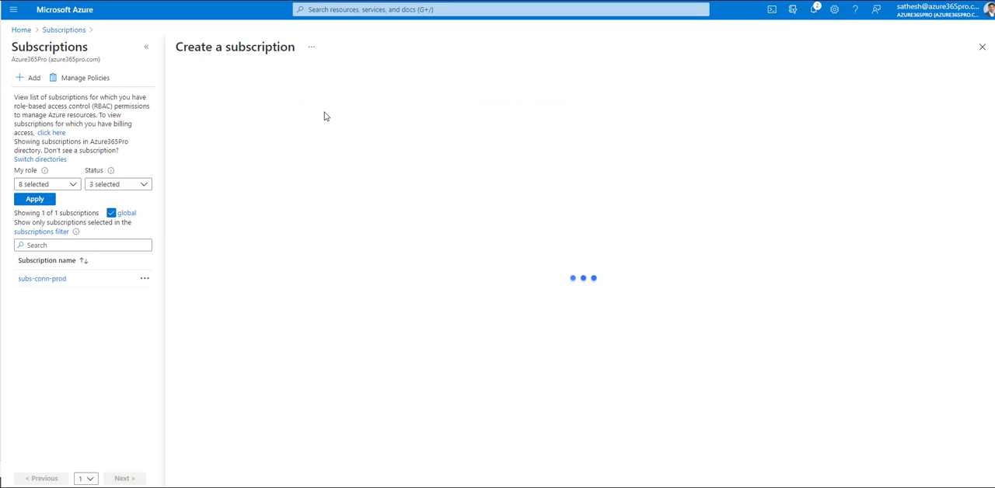
pyautogui.click(348, 191)
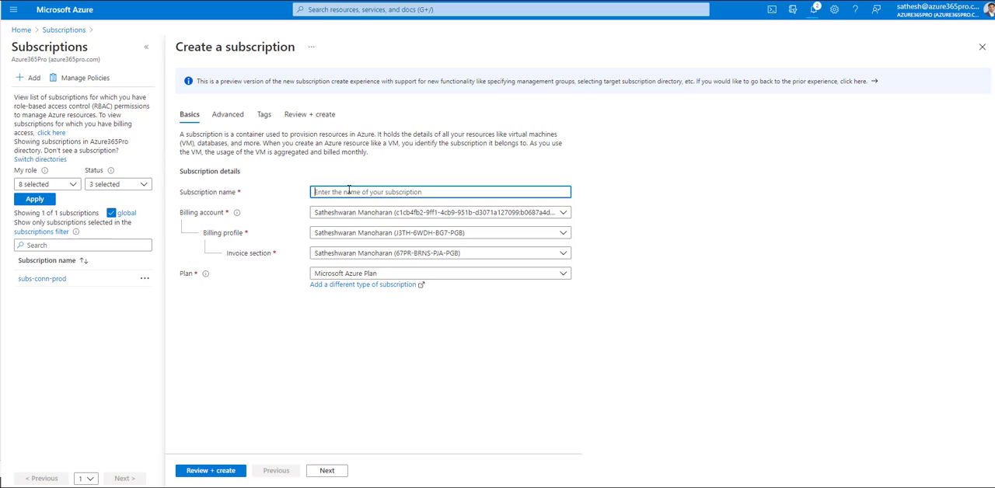
pyautogui.write('subs-mgmt-prod')
pyautogui.press('Tab')
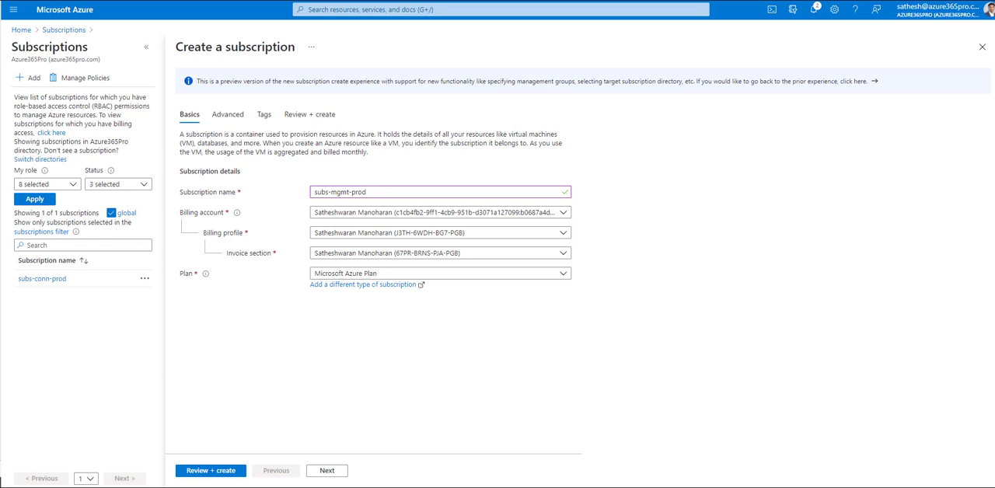
pyautogui.hotkey('shift', 'Tab')
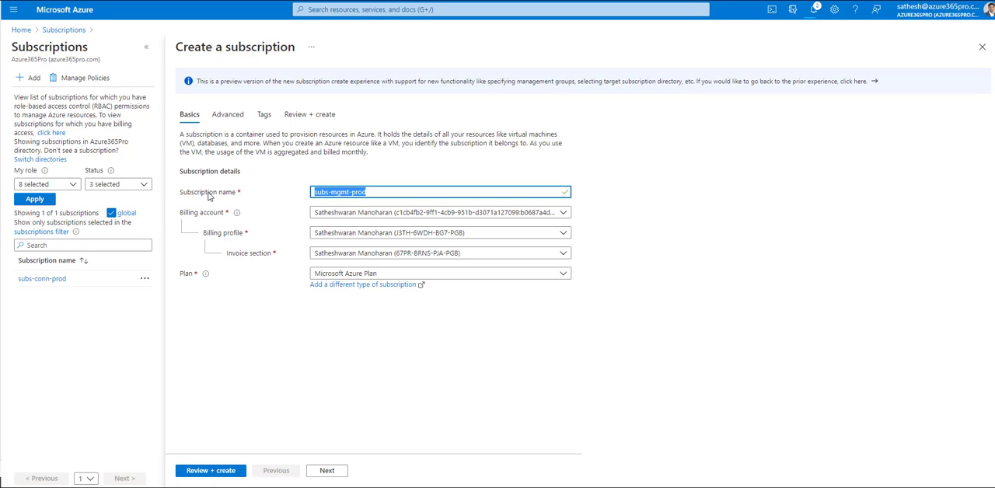
pyautogui.write('subs-identity-prod')
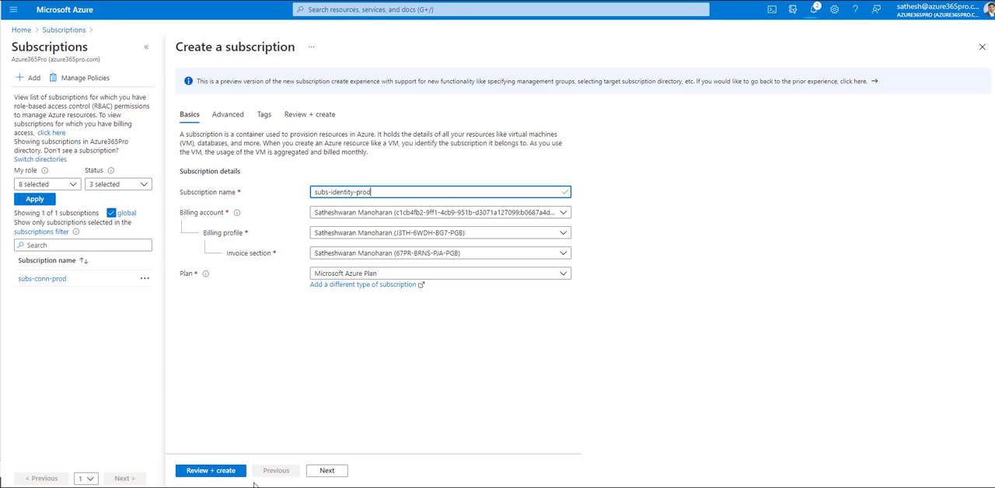
pyautogui.click(327, 472)
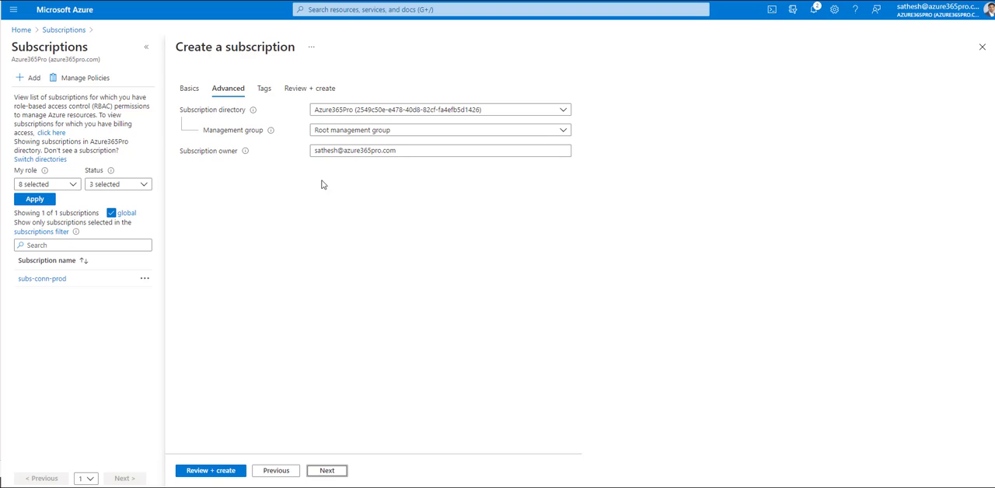
pyautogui.click(339, 132)
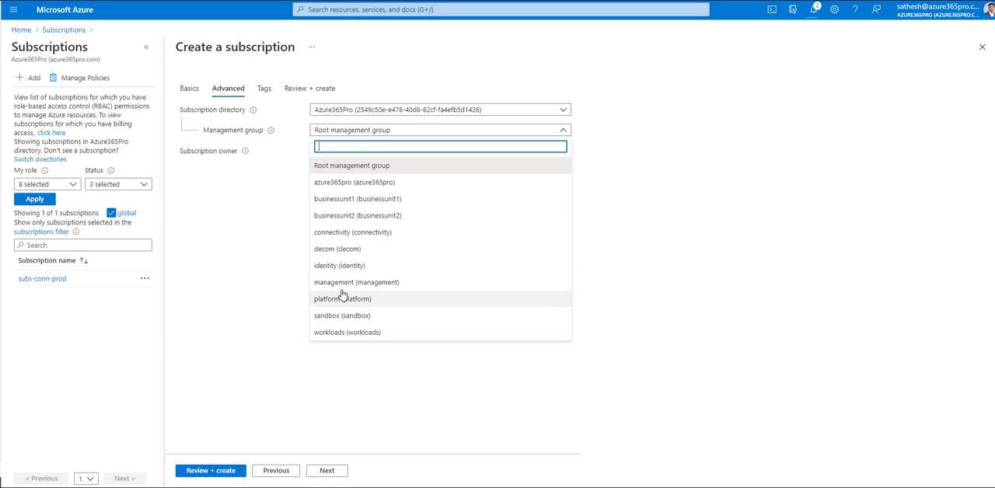
pyautogui.click(350, 266)
pyautogui.click(327, 471)
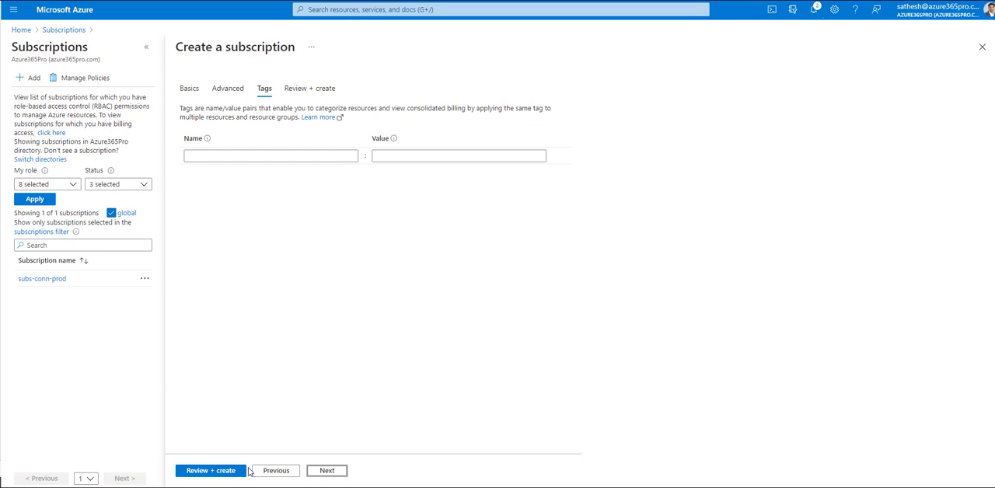
pyautogui.click(211, 471)
pyautogui.click(194, 471)
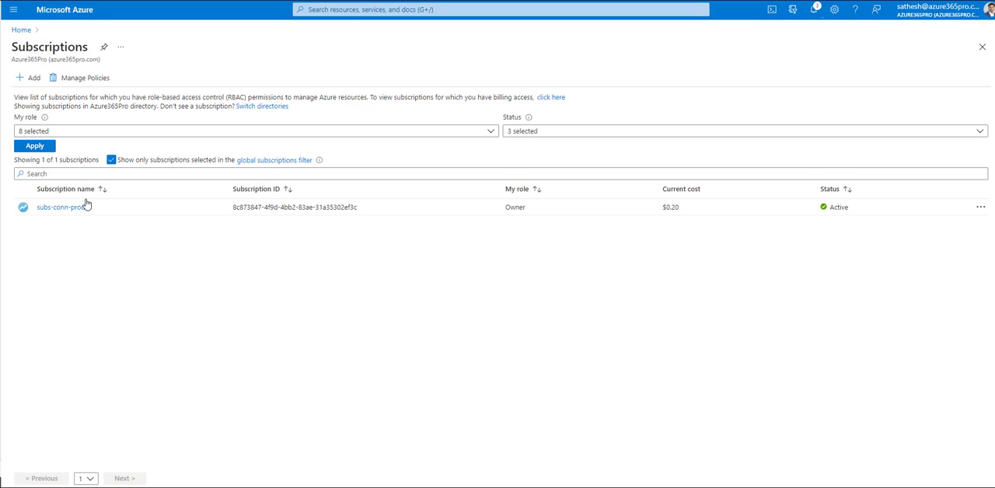
# Step: Create a new subscription named "subs-bu1" in the businessunit1 management group, with the default billing details and no tags
pyautogui.click(20, 78)
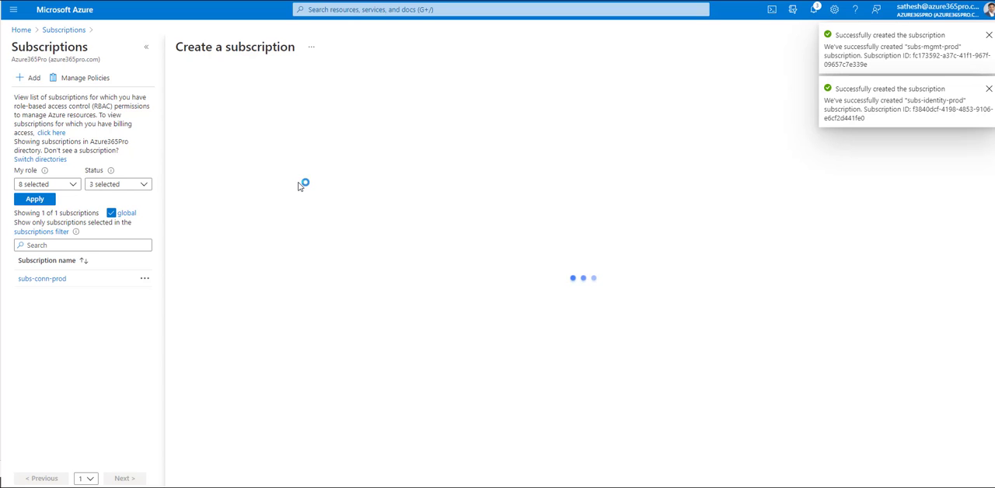
pyautogui.click(432, 192)
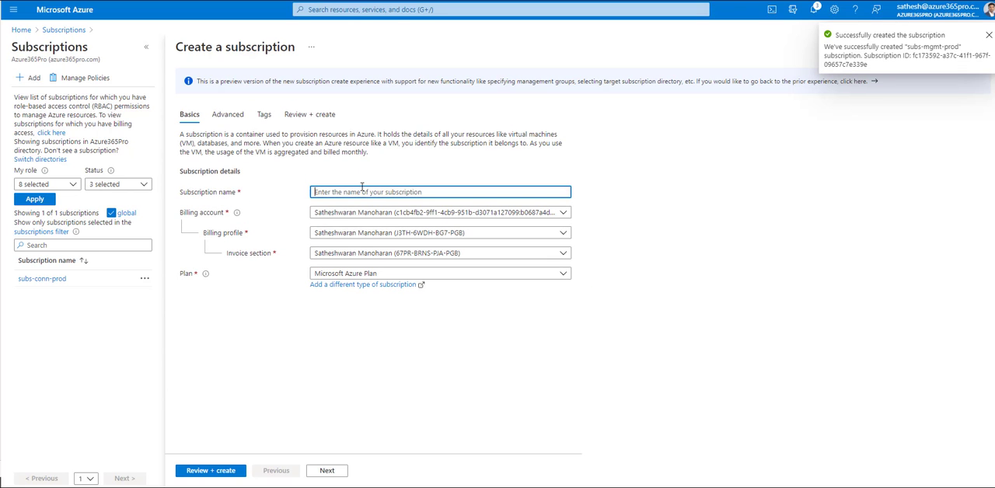
pyautogui.write('subs-bu1')
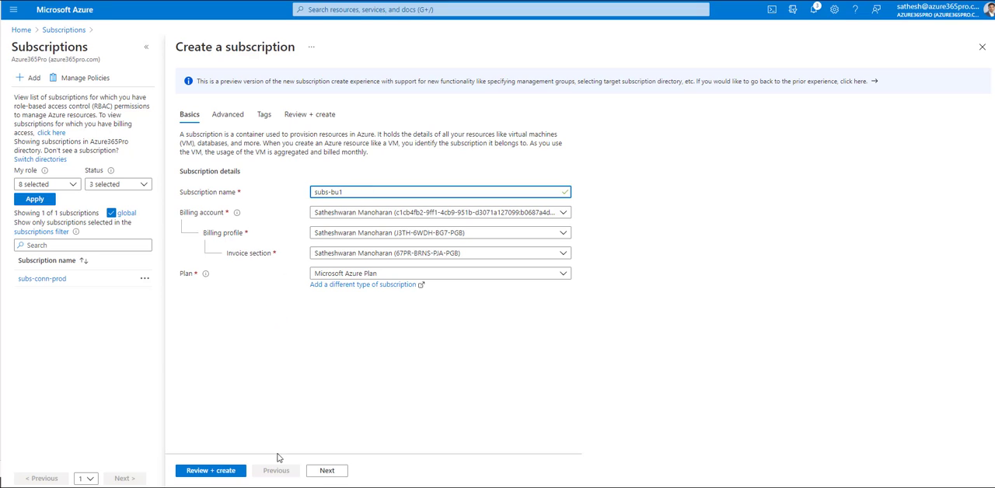
pyautogui.click(314, 471)
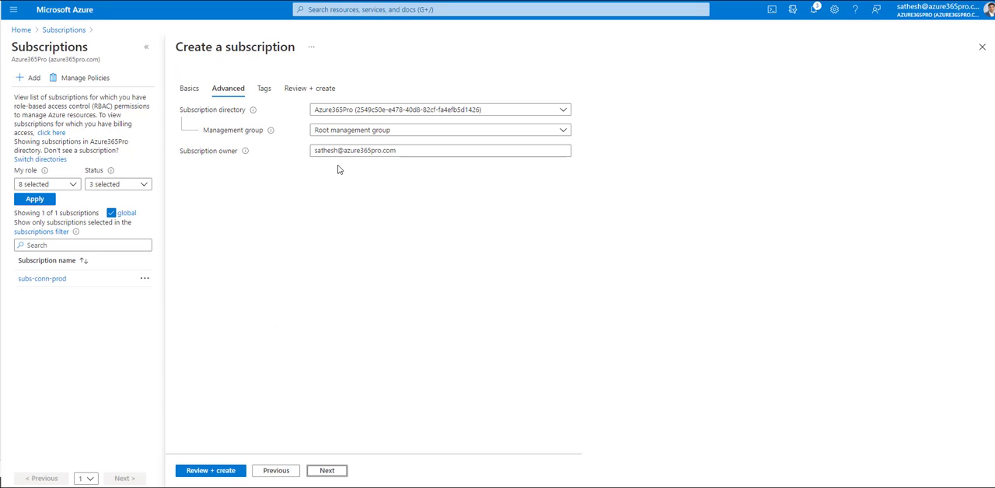
pyautogui.click(341, 132)
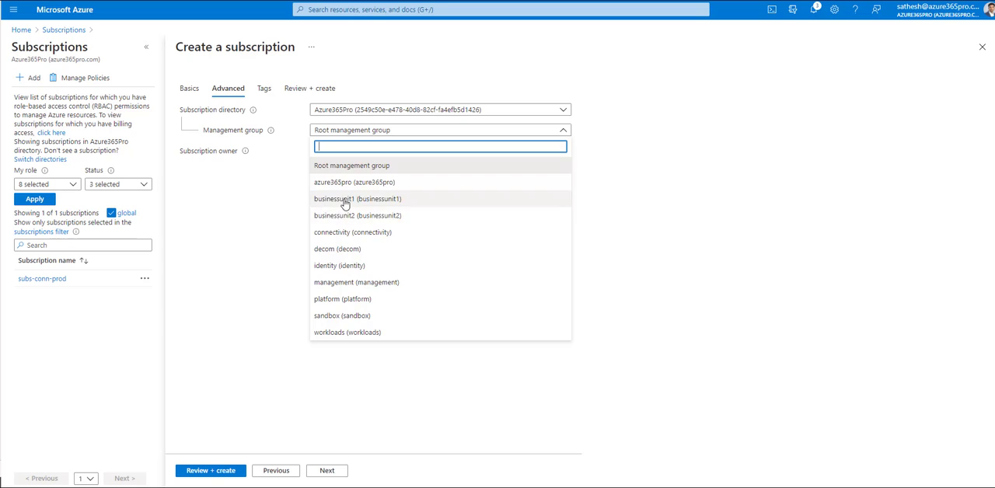
pyautogui.click(345, 200)
pyautogui.click(325, 470)
pyautogui.click(230, 476)
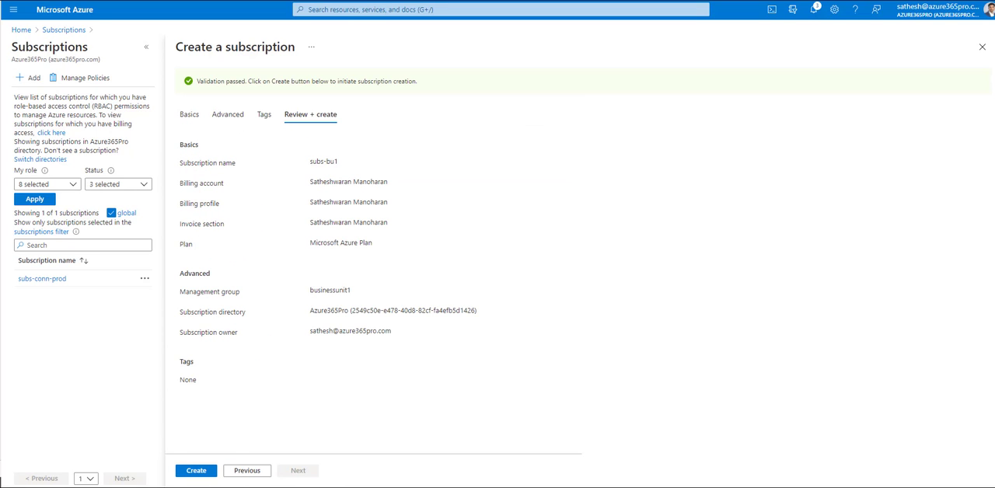
pyautogui.click(195, 471)
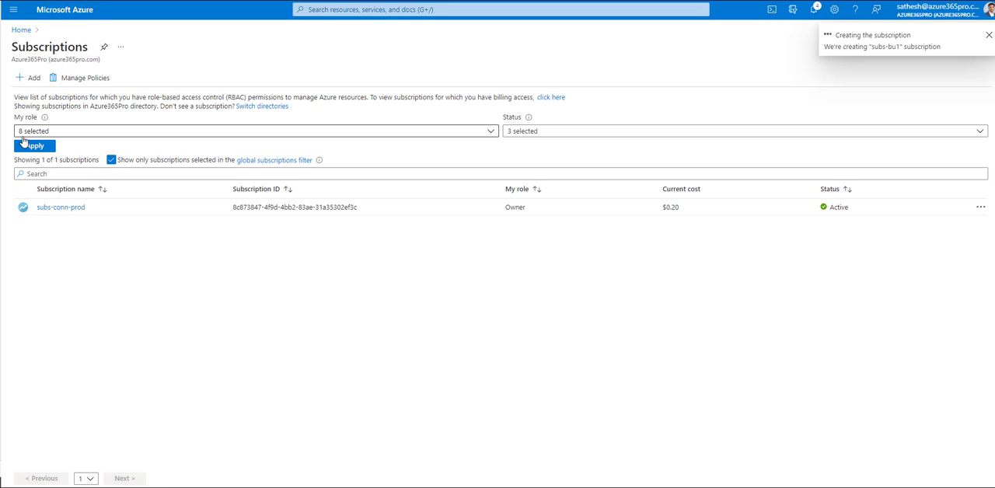
# Step: Create a new subscription named "subs-bu2" in the businessunit2 management group, with the default billing details and no tags
pyautogui.click(33, 81)
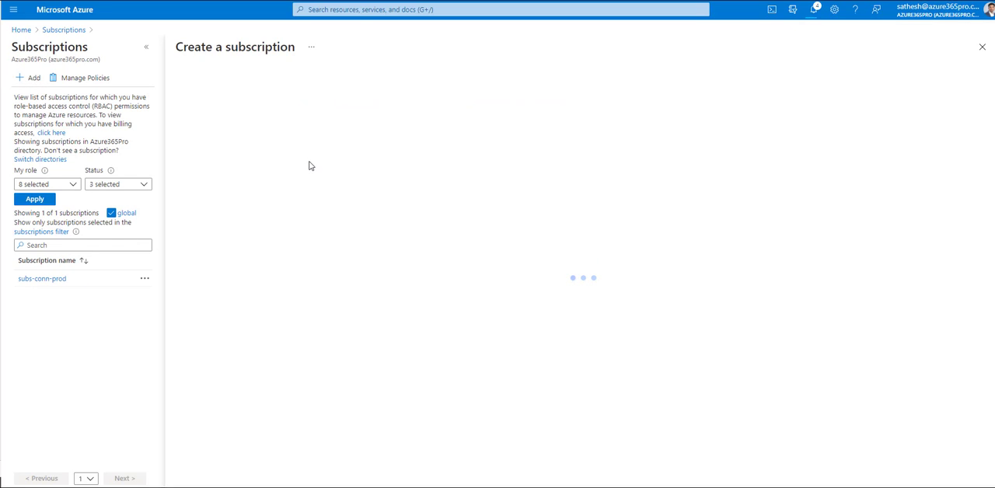
pyautogui.click(330, 194)
pyautogui.write('subs-bu2')
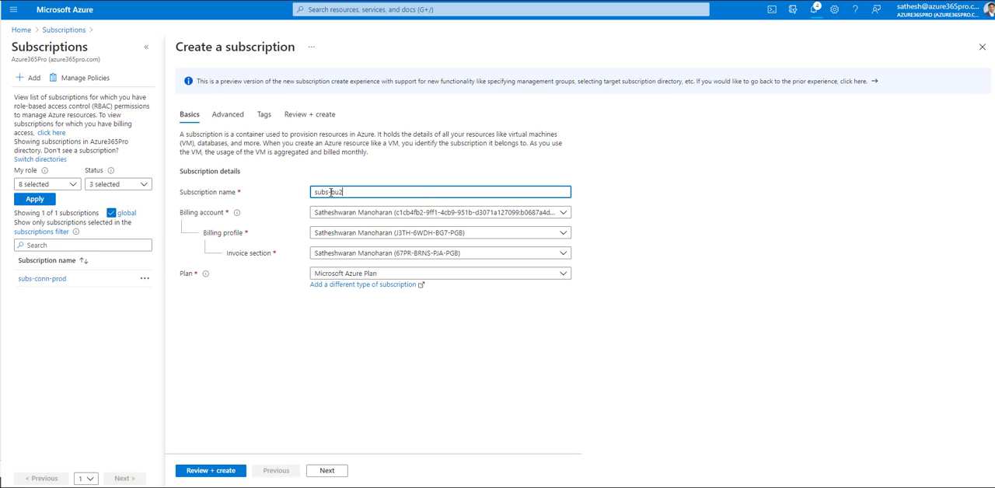
pyautogui.click(327, 470)
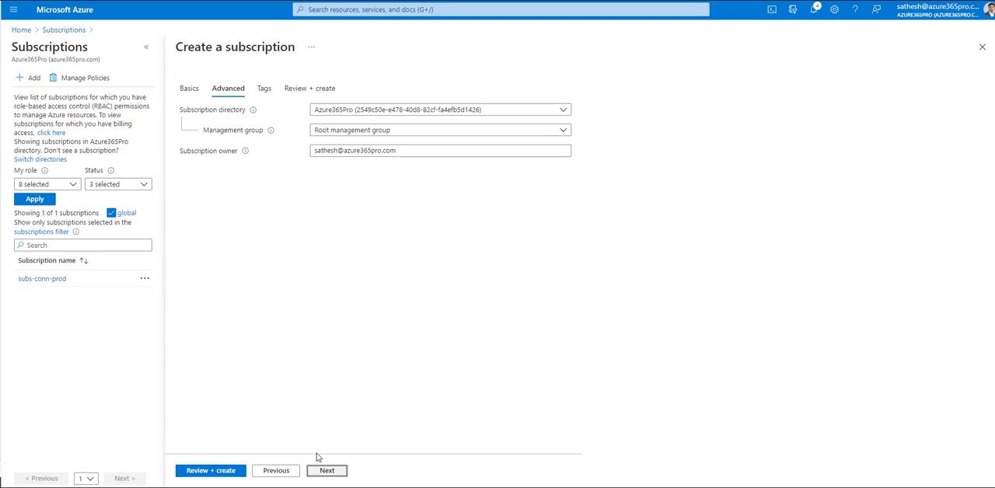
pyautogui.click(340, 133)
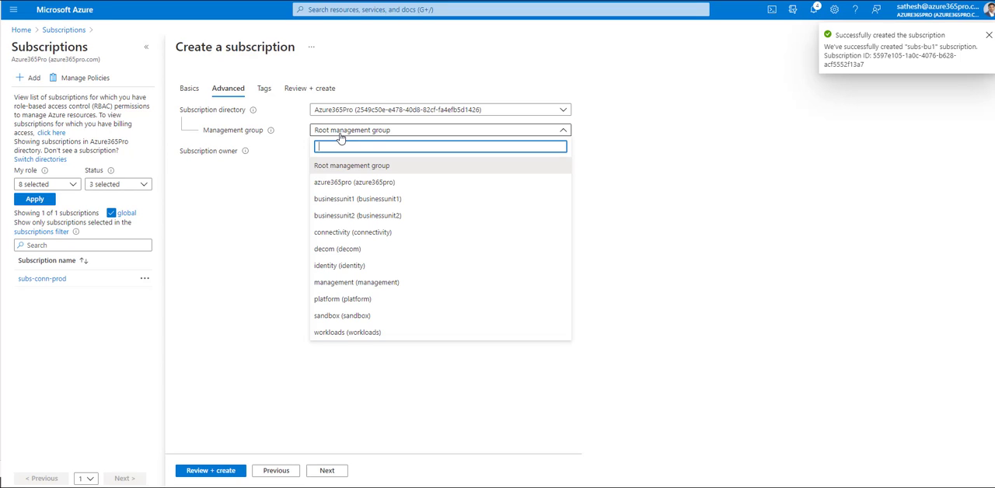
pyautogui.click(342, 215)
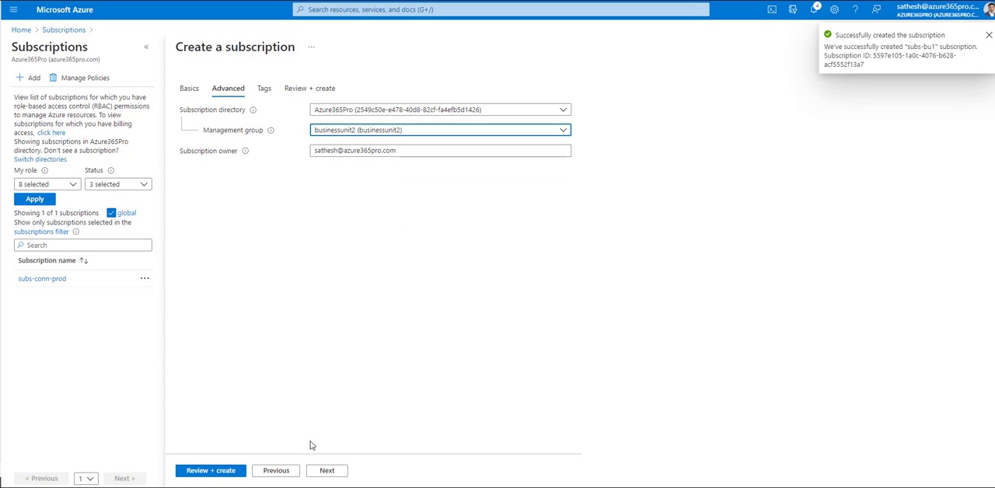
pyautogui.click(326, 470)
pyautogui.click(345, 472)
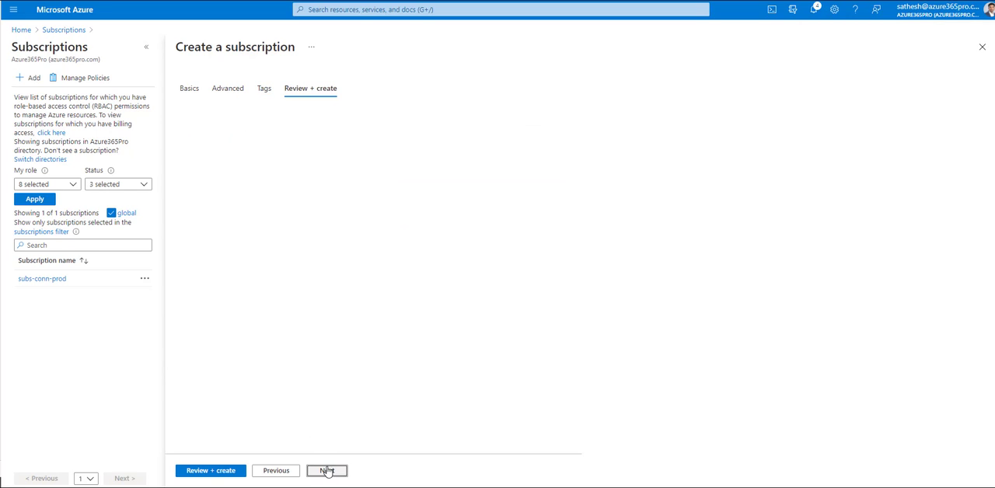
pyautogui.click(198, 471)
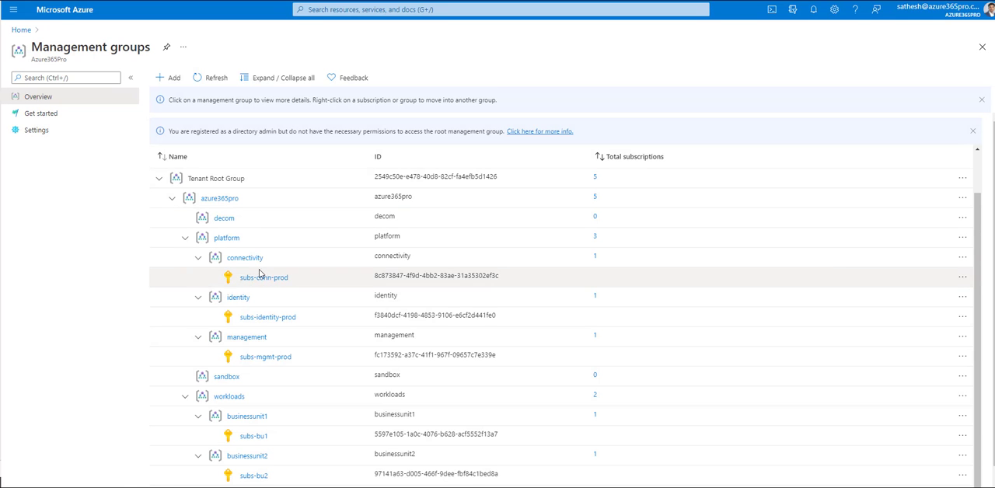
# Step: Review the management group hierarchy, examining the subscriptions' placement and the platform, workloads and azure365pro groups
pyautogui.scroll(-1, 189, 216)
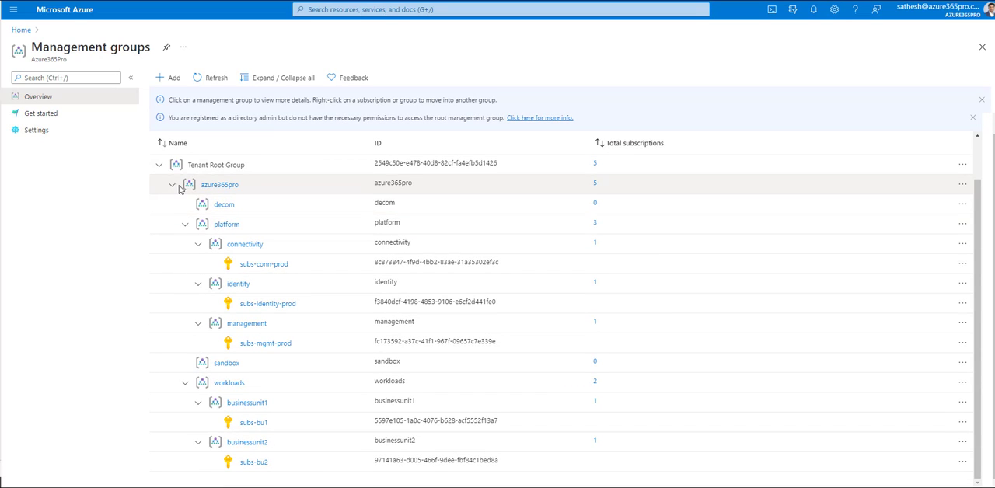
pyautogui.moveTo(322, 266); pyautogui.dragTo(239, 266)
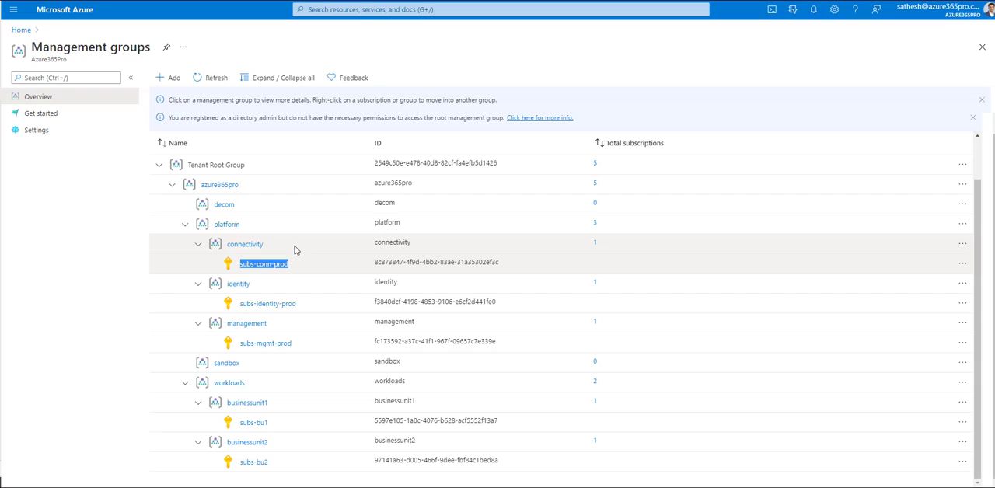
pyautogui.click(76, 235)
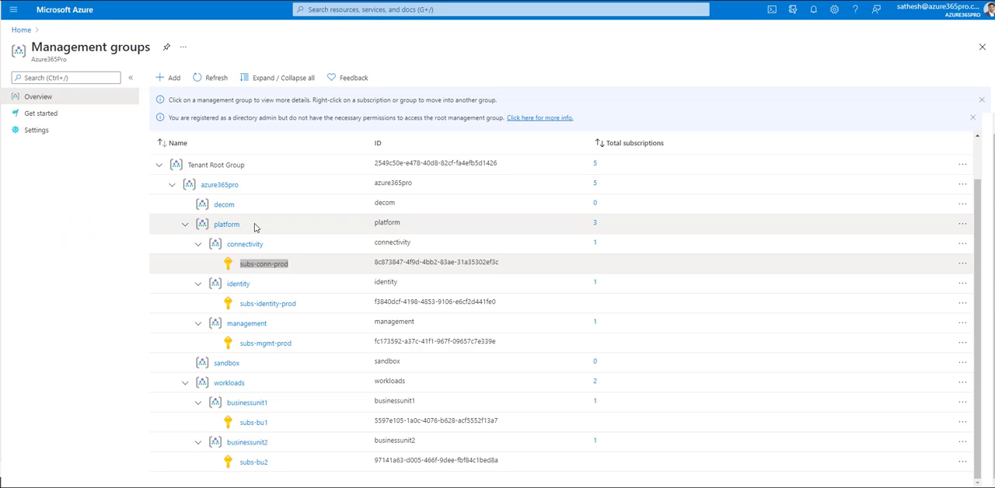
pyautogui.click(111, 215)
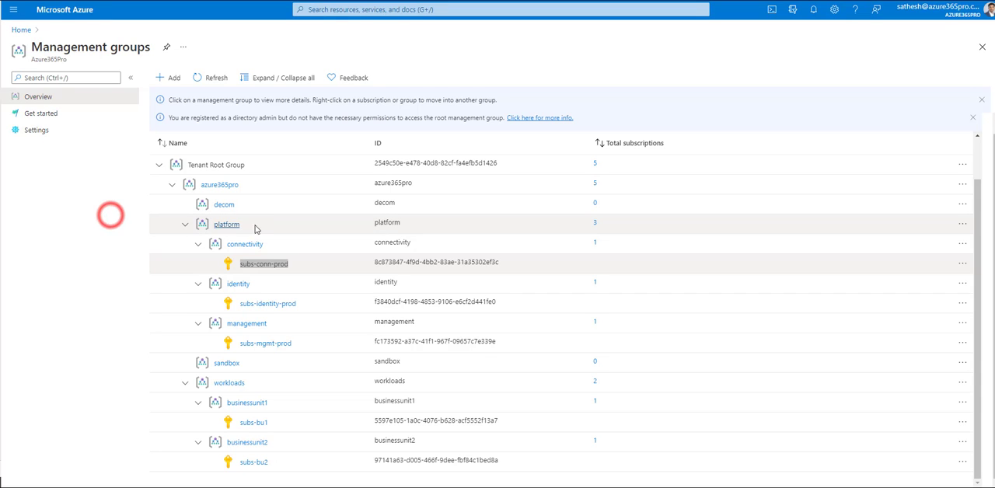
pyautogui.moveTo(267, 226); pyautogui.dragTo(209, 231)
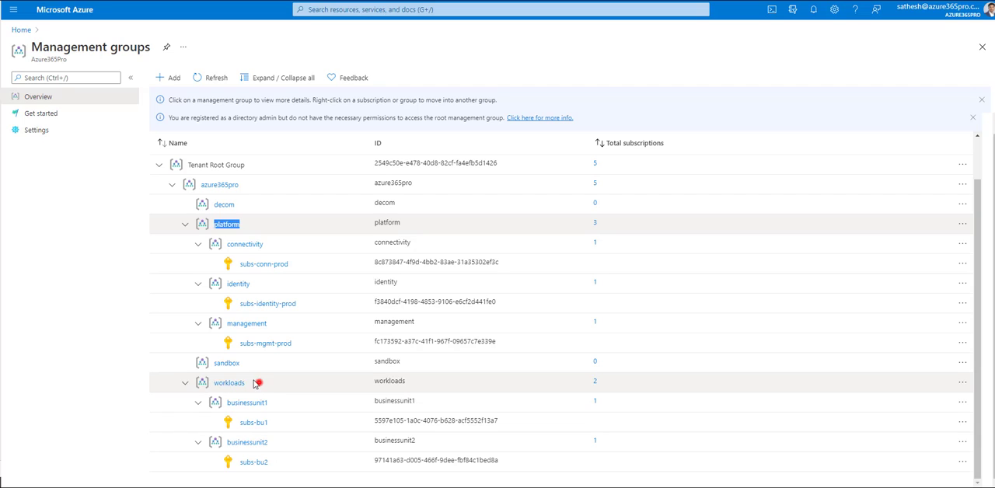
pyautogui.moveTo(259, 382); pyautogui.dragTo(211, 383)
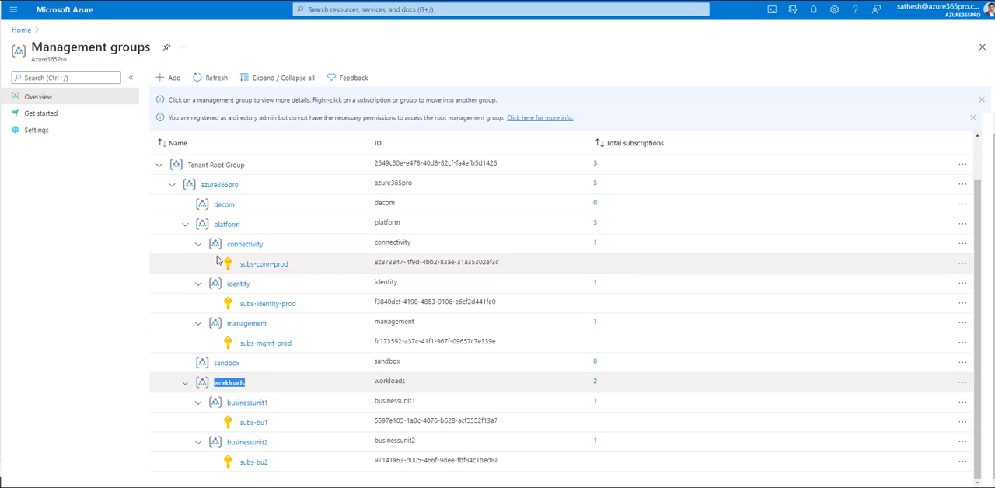
pyautogui.click(258, 186)
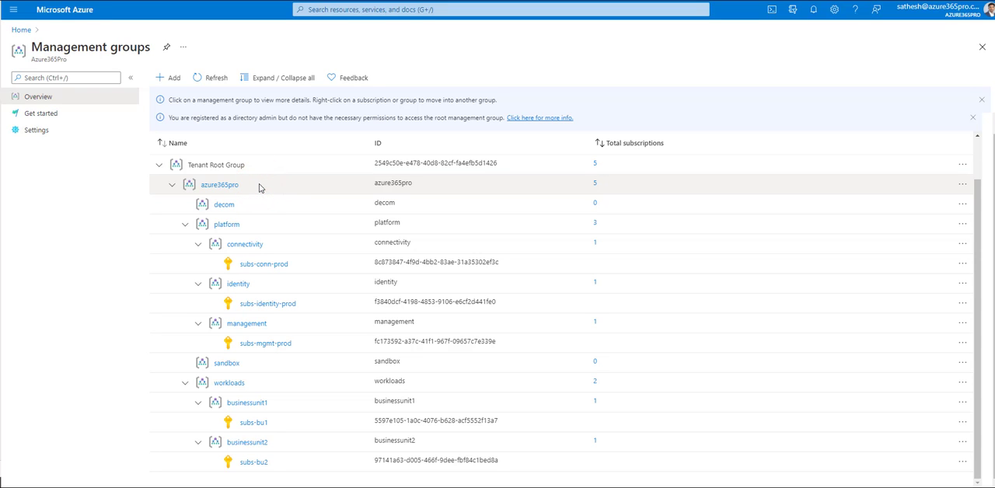
pyautogui.doubleClick(260, 187)
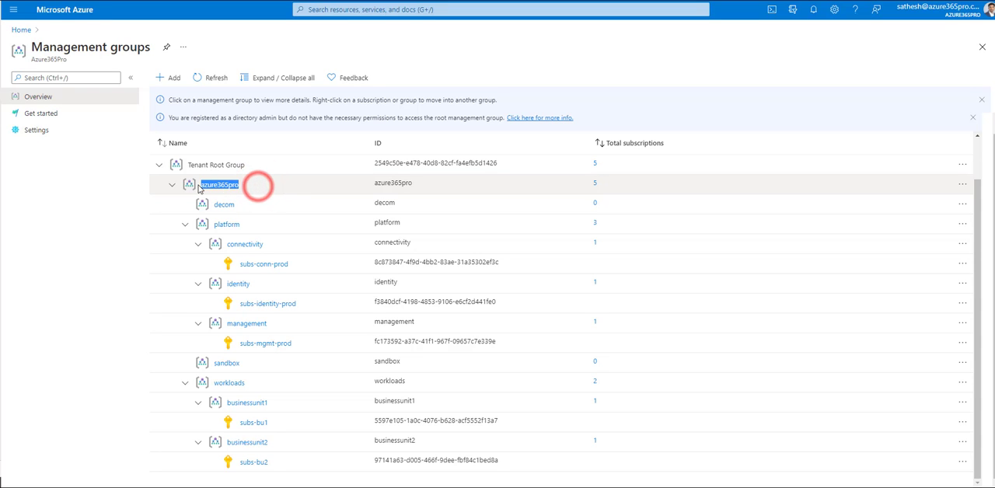